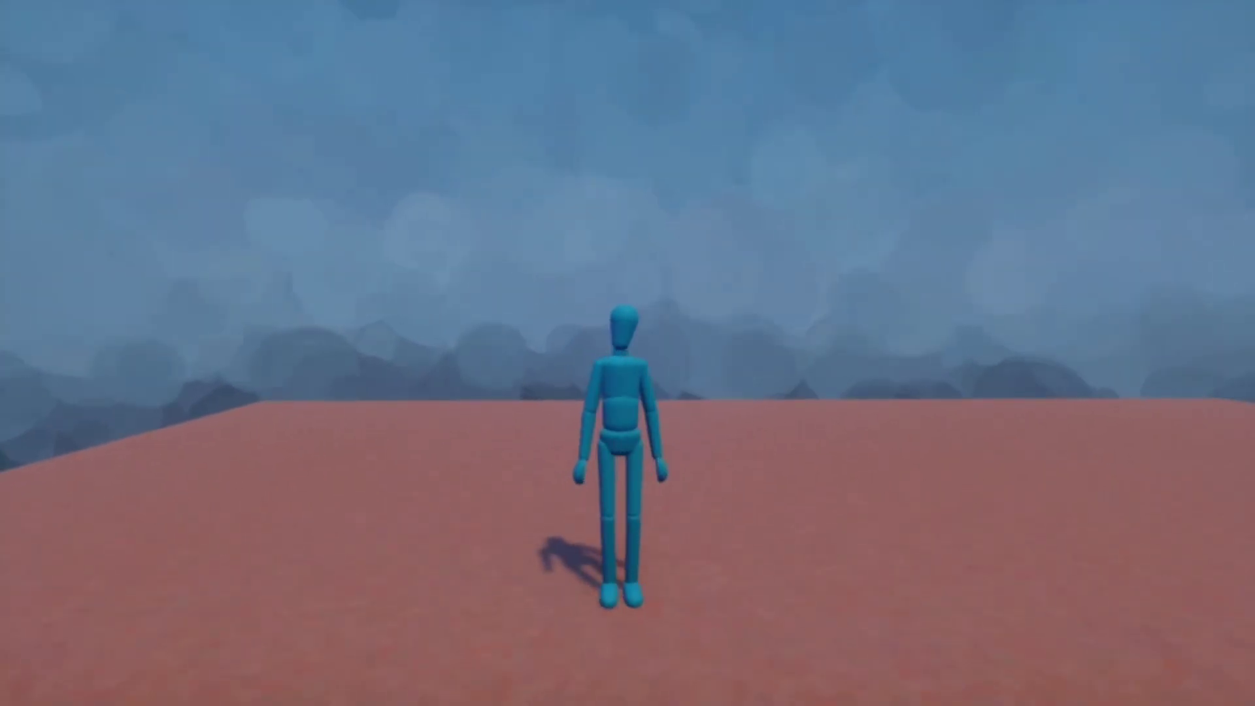
- Examine the blank puppet's Physical Properties and Behaviour settings, including its Follow, Turn Towards and Procedural Animation options
{"action": "key", "text": "Escape"}
{"action": "left_click", "coordinate": [407, 488]}
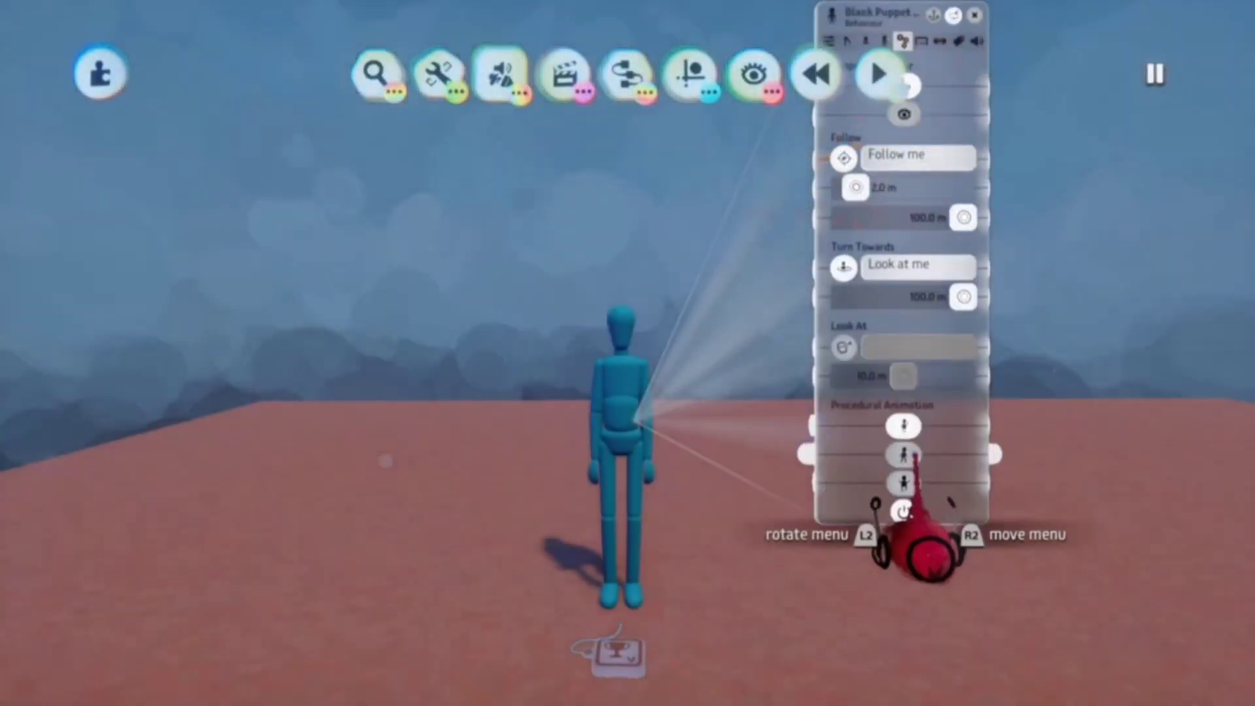
{"action": "left_click", "coordinate": [922, 41]}
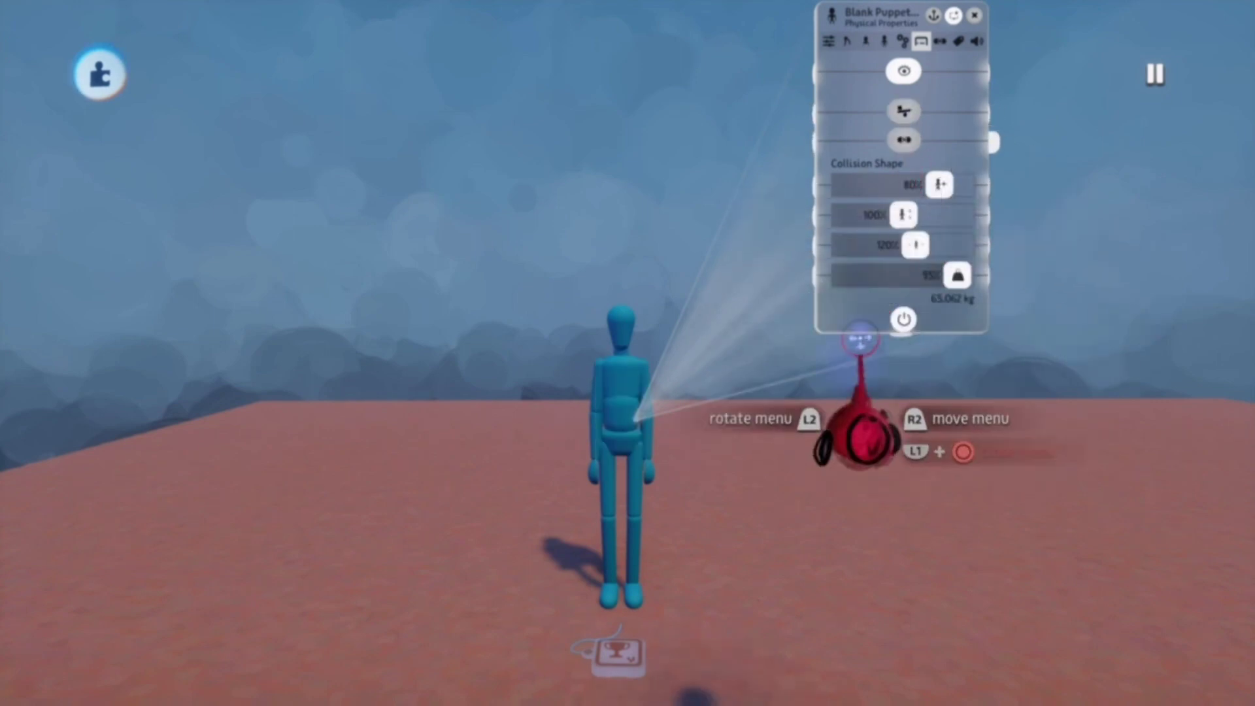
{"action": "left_click", "coordinate": [903, 41]}
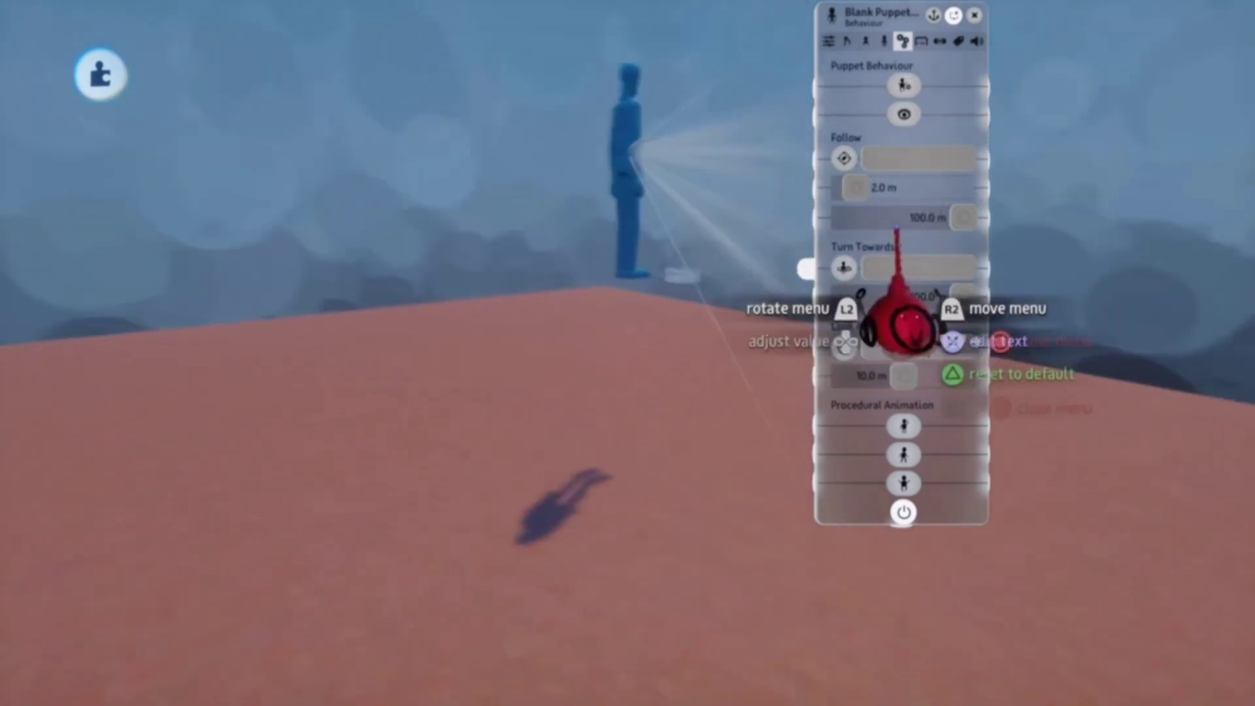
{"action": "key", "text": "Escape"}
- Place an action recorder in the air beside the puppet's head
{"action": "middle_click_drag", "start_coordinate": [817, 336], "coordinate": [680, 301]}
{"action": "left_click", "coordinate": [565, 77]}
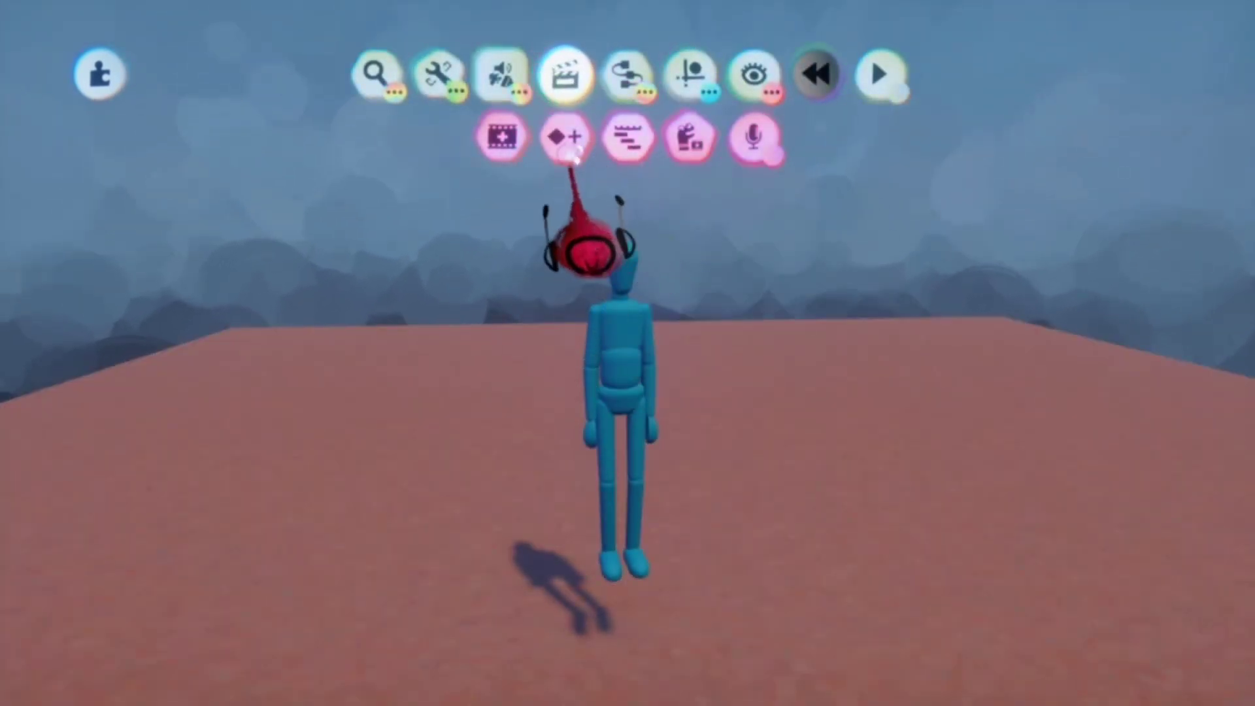
{"action": "left_click", "coordinate": [502, 138]}
{"action": "left_click", "coordinate": [401, 169]}
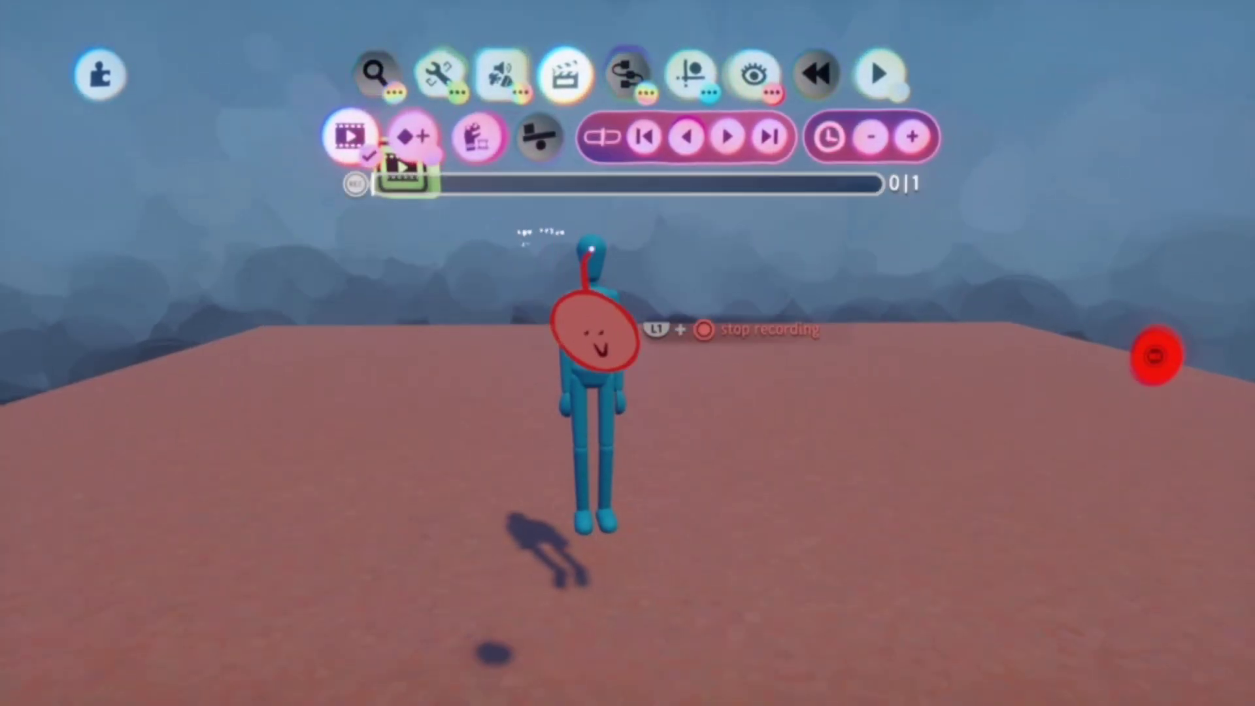
- Place a keyframe and a timeline in a row beside the action recorder
{"action": "left_click", "coordinate": [567, 135]}
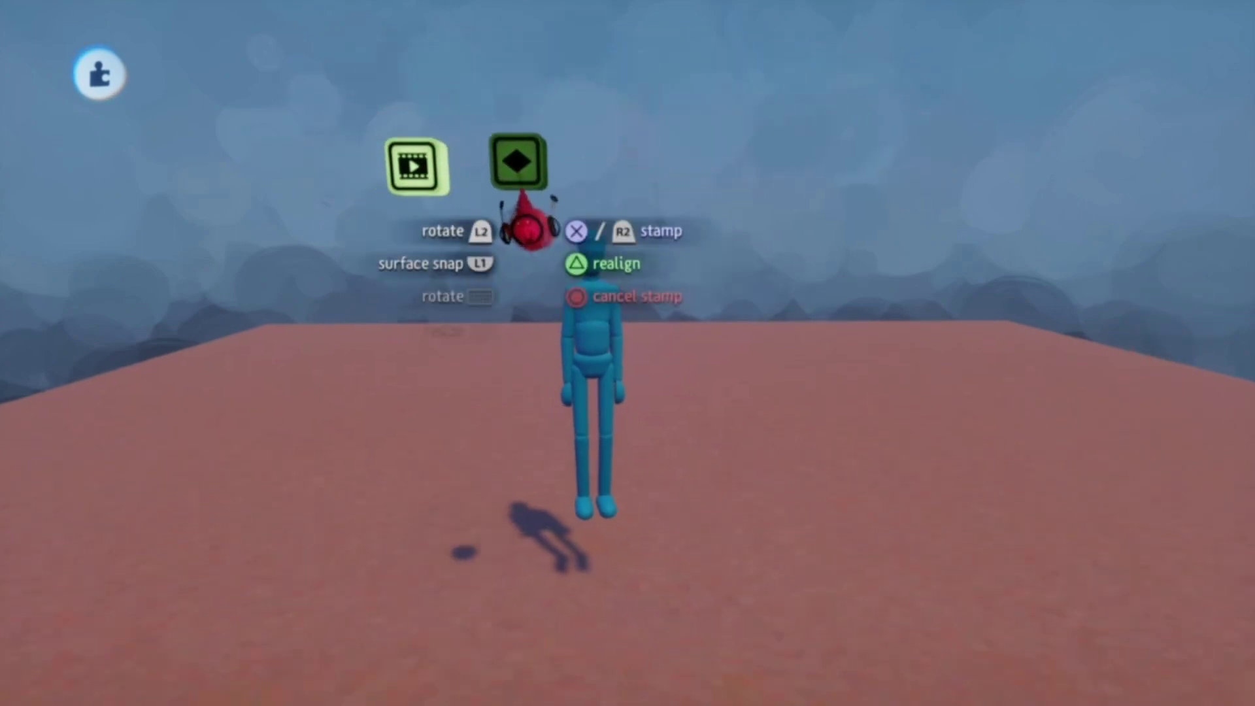
{"action": "left_click", "coordinate": [510, 168]}
{"action": "key", "text": "Tab"}
{"action": "left_click", "coordinate": [622, 134]}
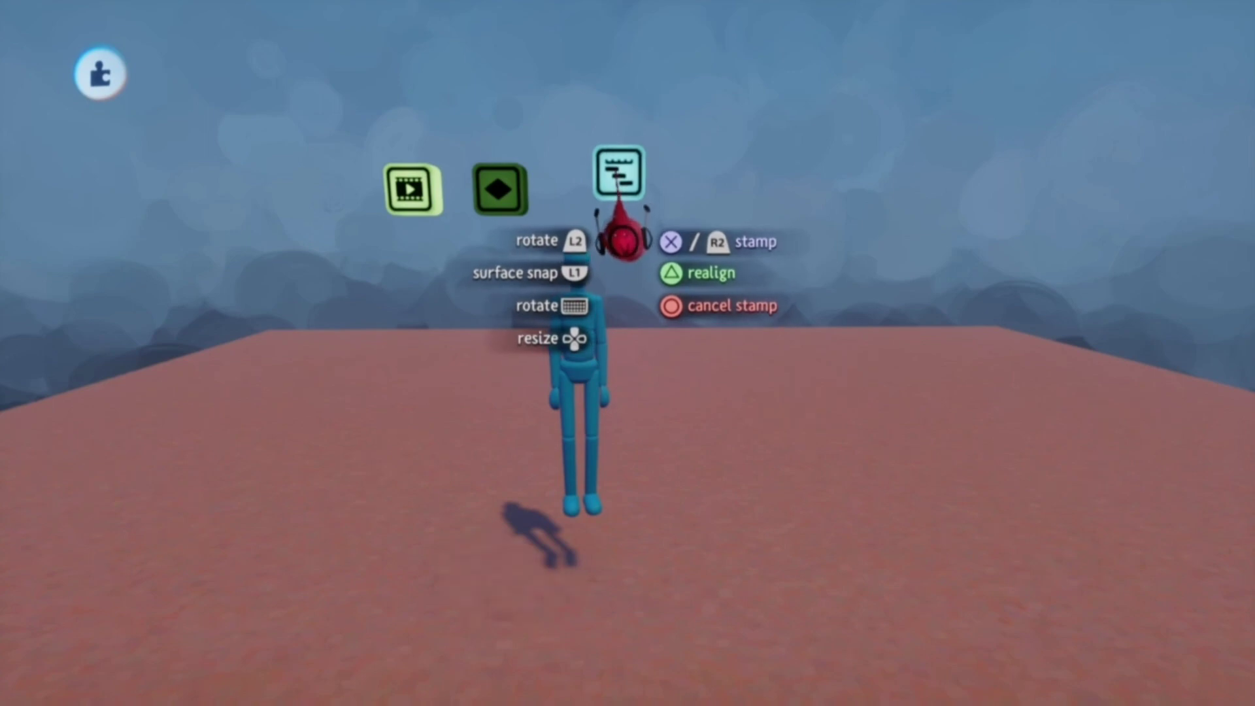
{"action": "left_click", "coordinate": [626, 242]}
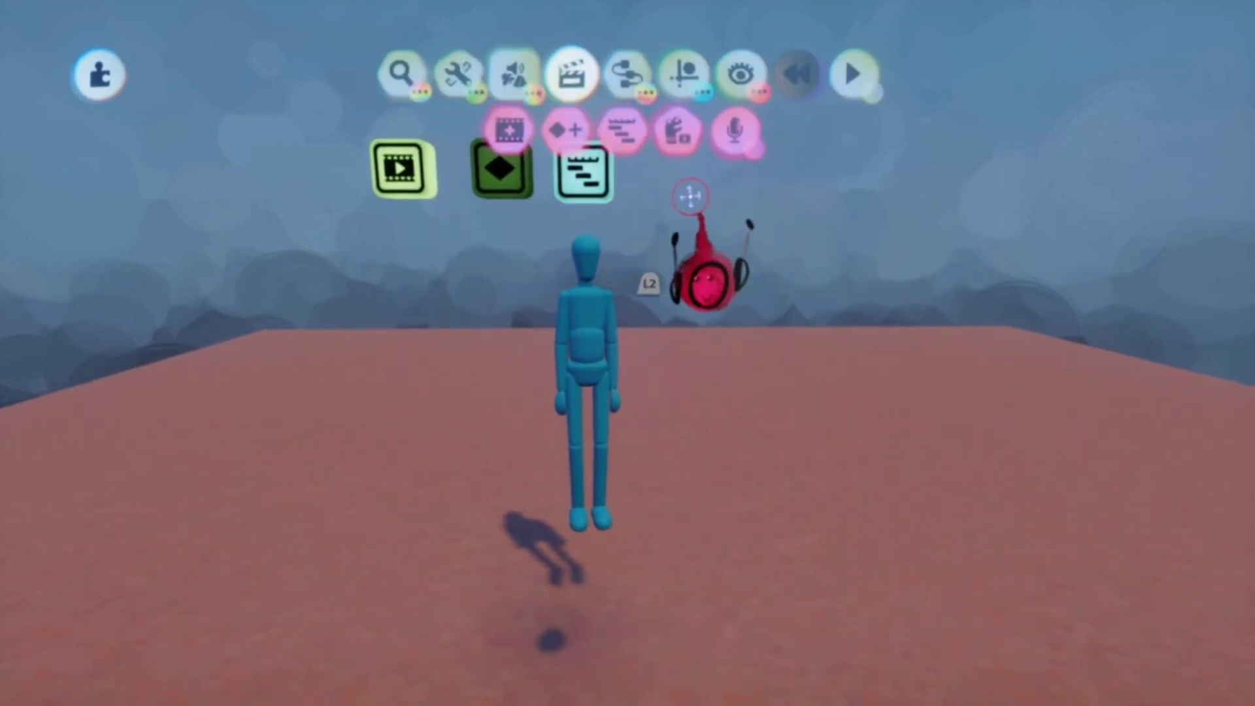
- Place a camera and a spotlight gadget in the row after the timeline
{"action": "left_click", "coordinate": [644, 98]}
{"action": "left_click", "coordinate": [752, 141]}
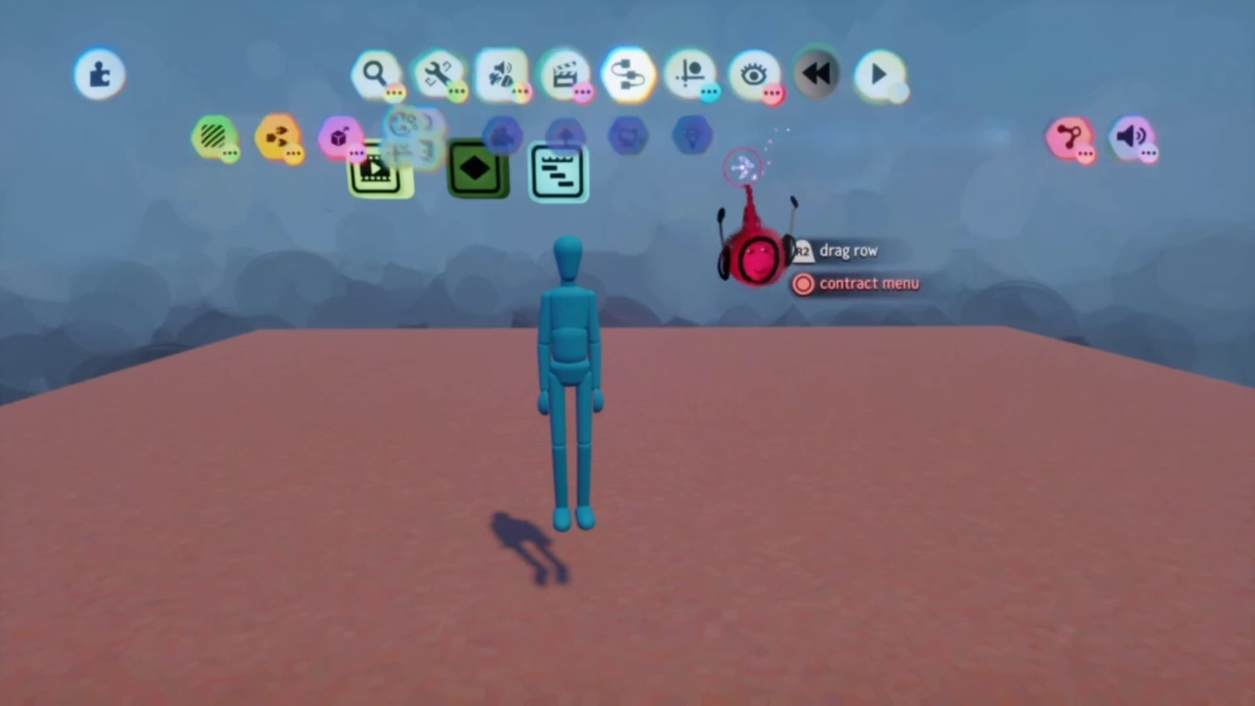
{"action": "left_click", "coordinate": [517, 138]}
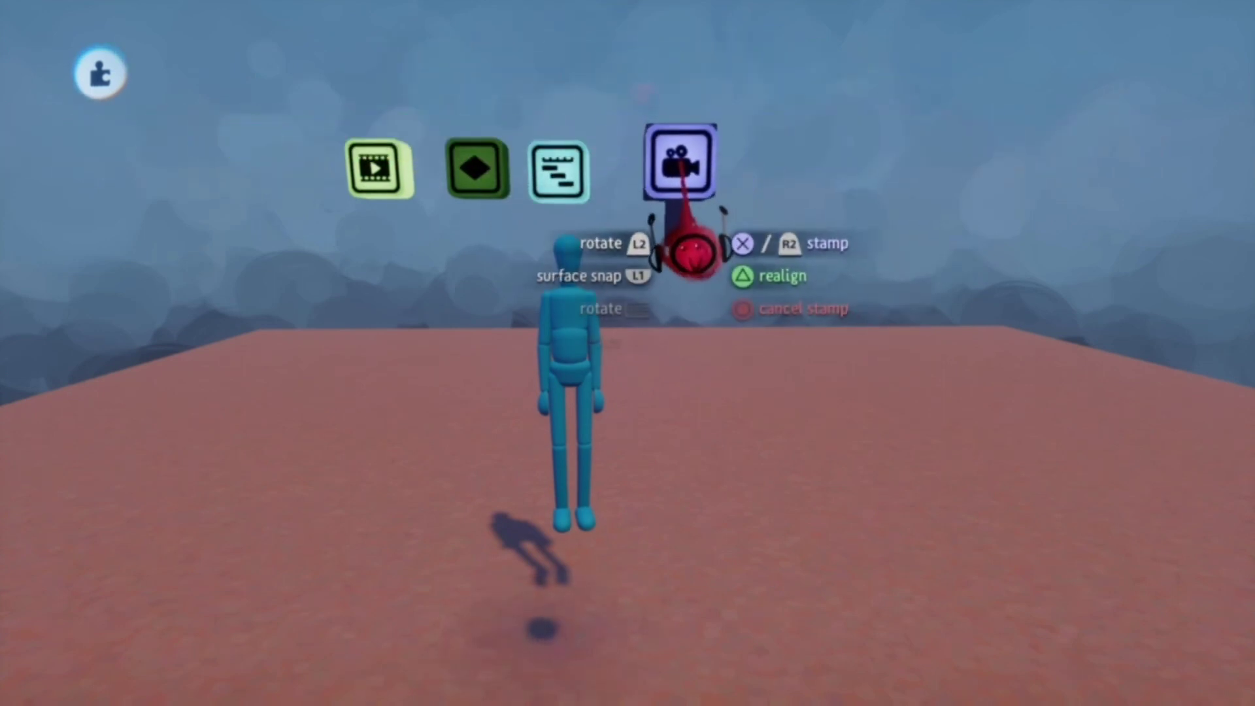
{"action": "key", "text": "Escape"}
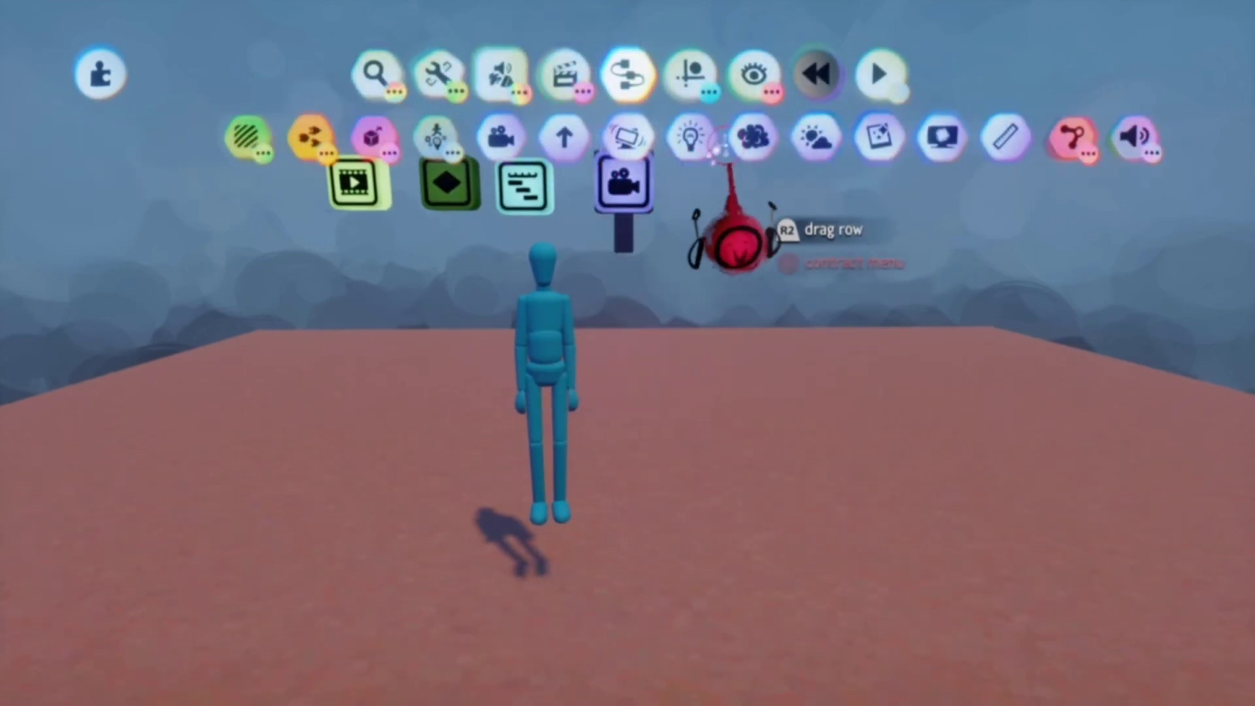
{"action": "left_click", "coordinate": [716, 158]}
{"action": "left_click", "coordinate": [701, 230]}
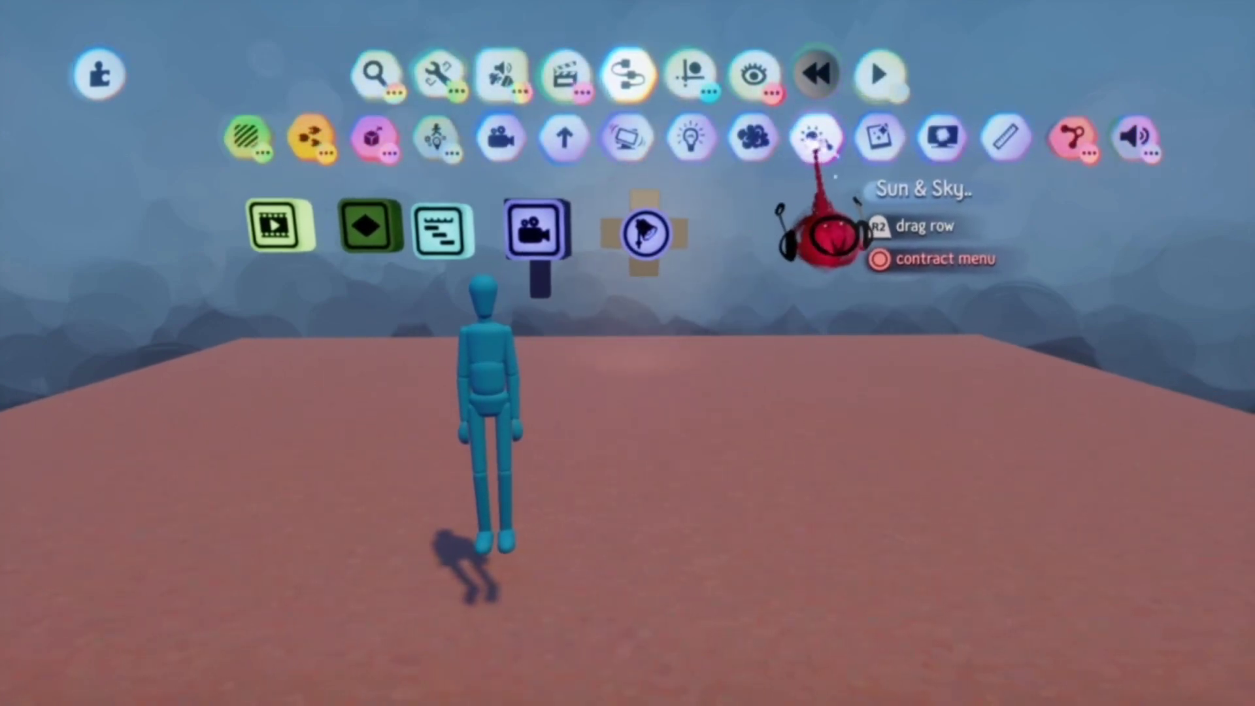
- Add a Sun & Sky gadget and a Grade & Effects gadget at the end of the row
{"action": "left_click", "coordinate": [814, 141]}
{"action": "left_click", "coordinate": [743, 317]}
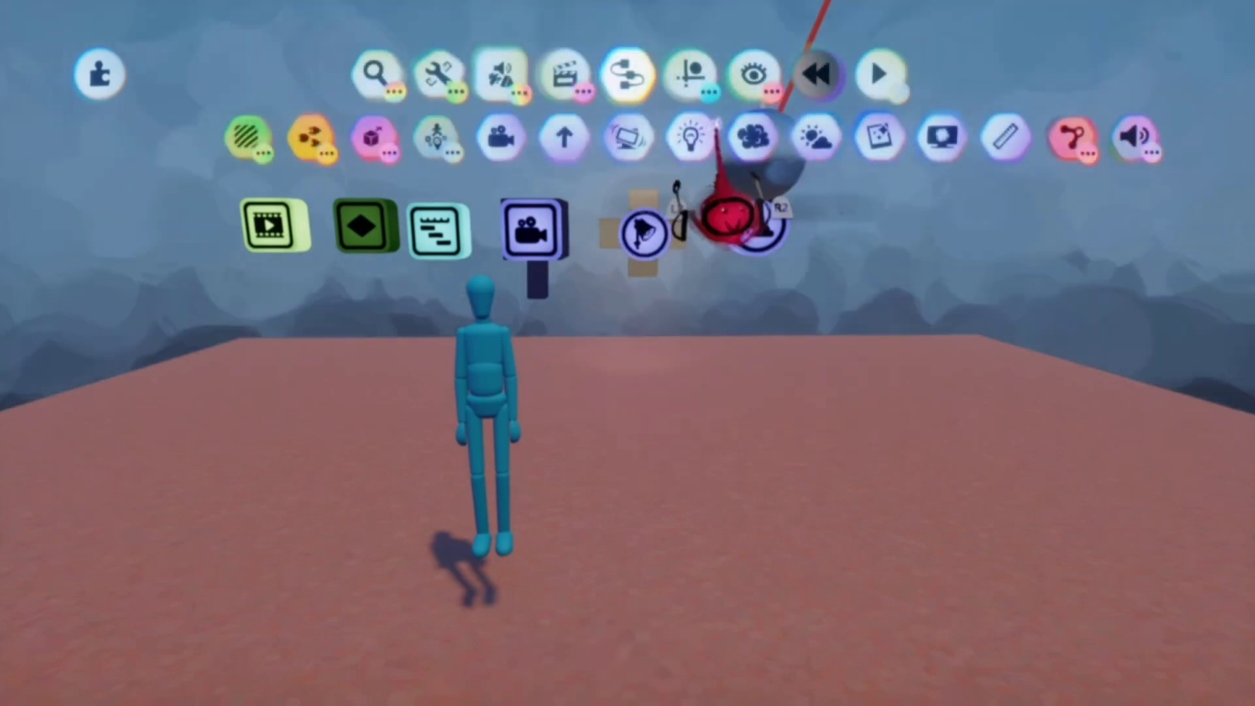
{"action": "left_click", "coordinate": [884, 142]}
{"action": "left_click", "coordinate": [809, 219]}
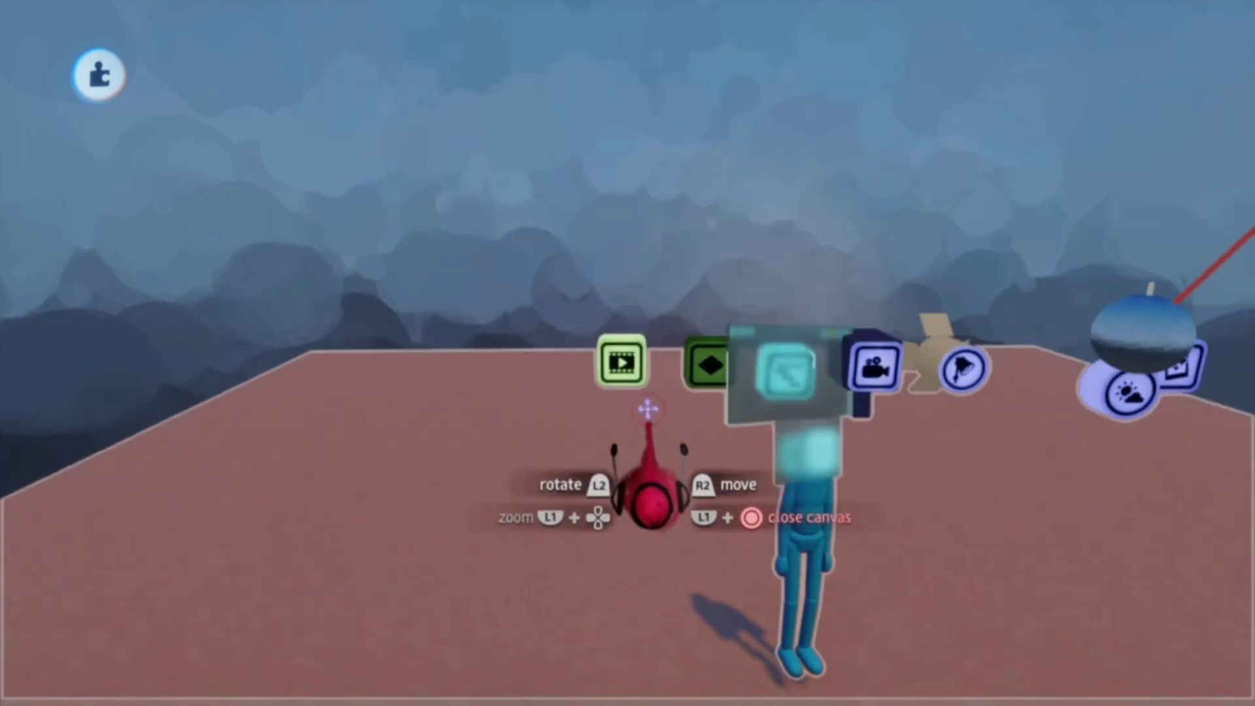
{"action": "key", "text": "Escape"}
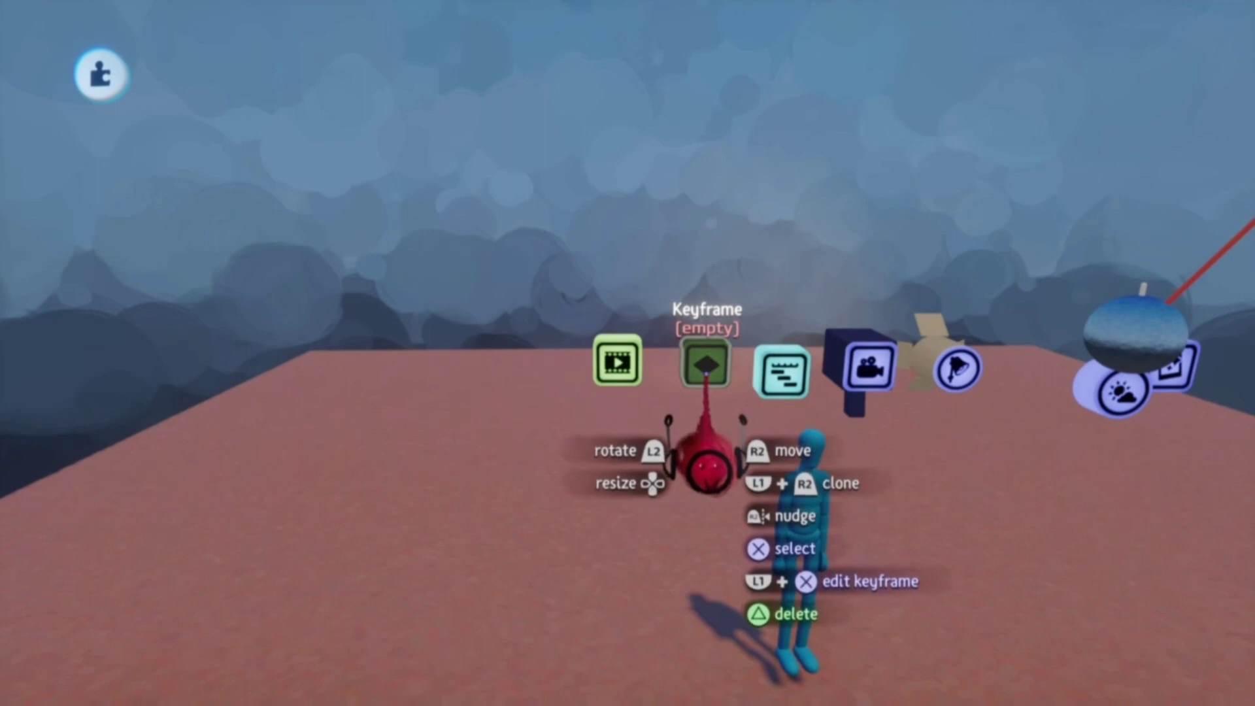
- Read both help pages about Studio Lighting among the guide tools, and return to the scene
{"action": "key", "text": "Tab"}
{"action": "left_click", "coordinate": [692, 82]}
{"action": "left_click", "coordinate": [691, 77]}
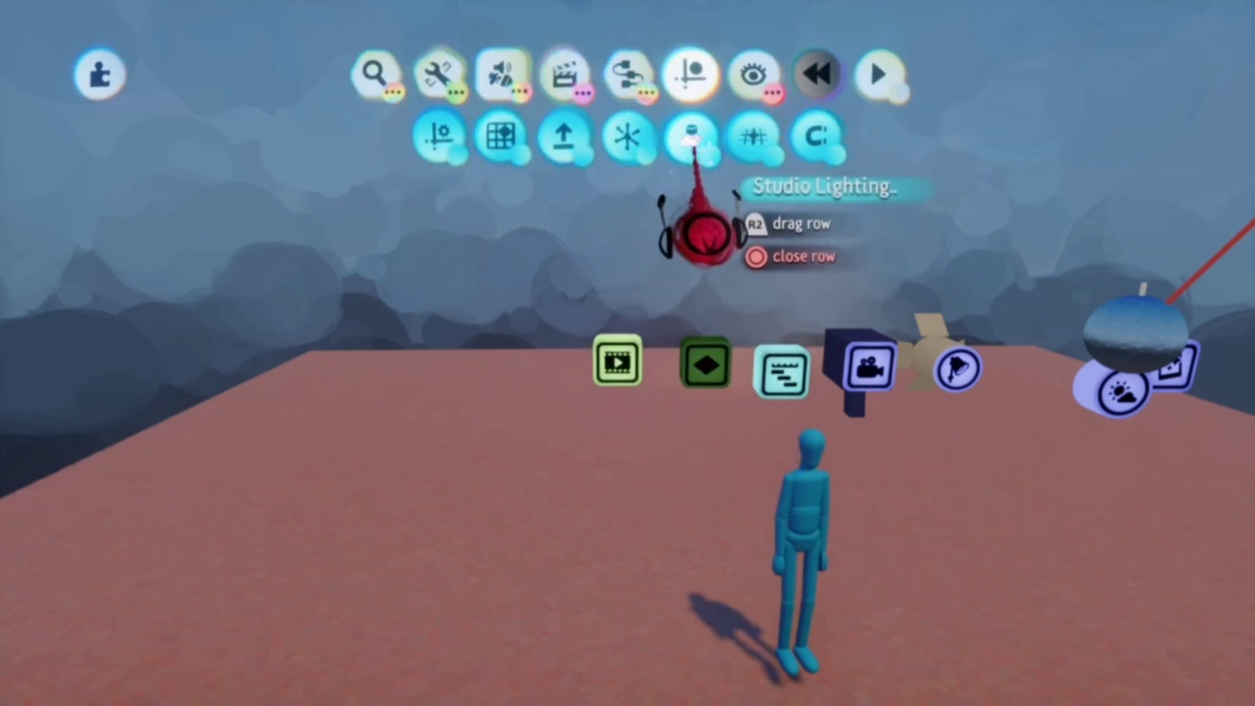
{"action": "left_click", "coordinate": [691, 139]}
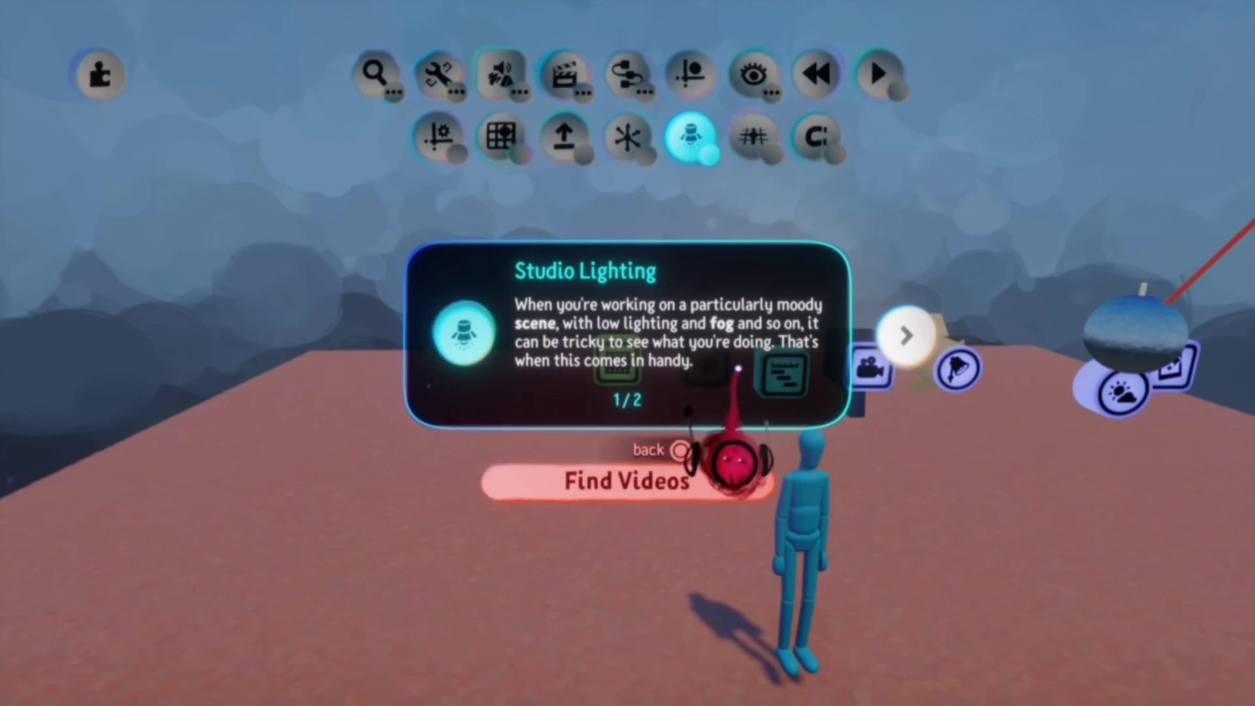
{"action": "left_click", "coordinate": [906, 335]}
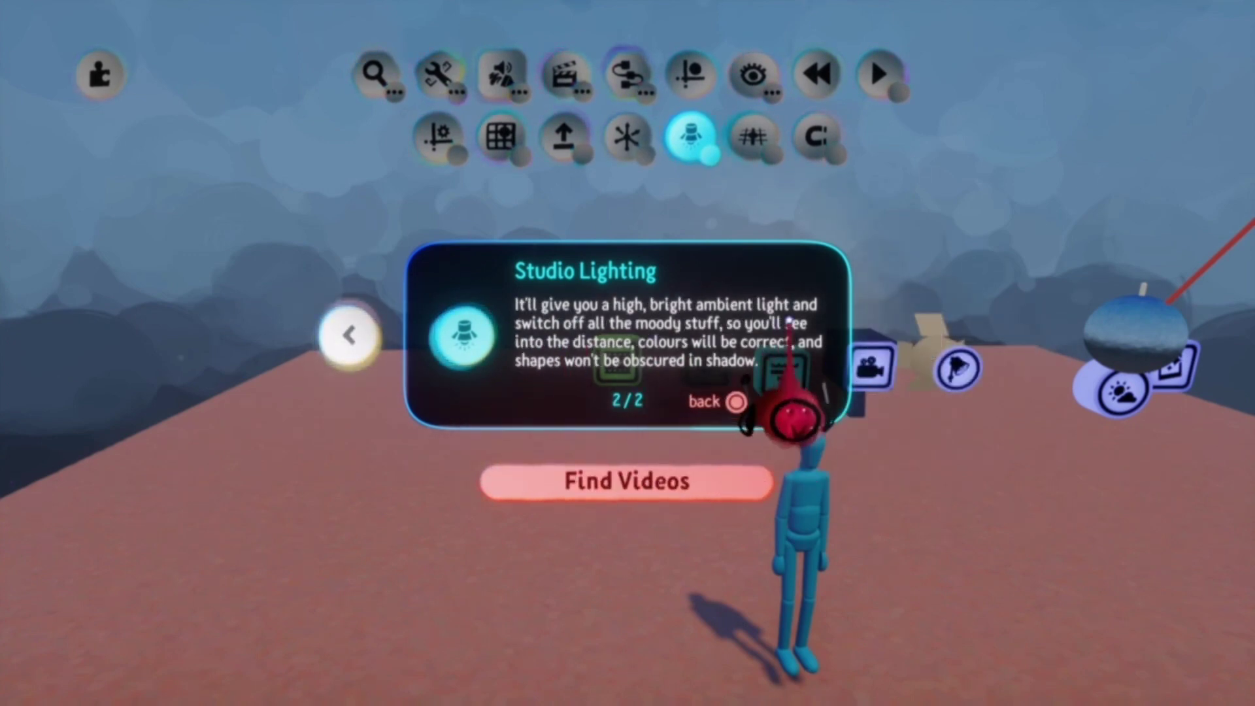
{"action": "key", "text": "Escape"}
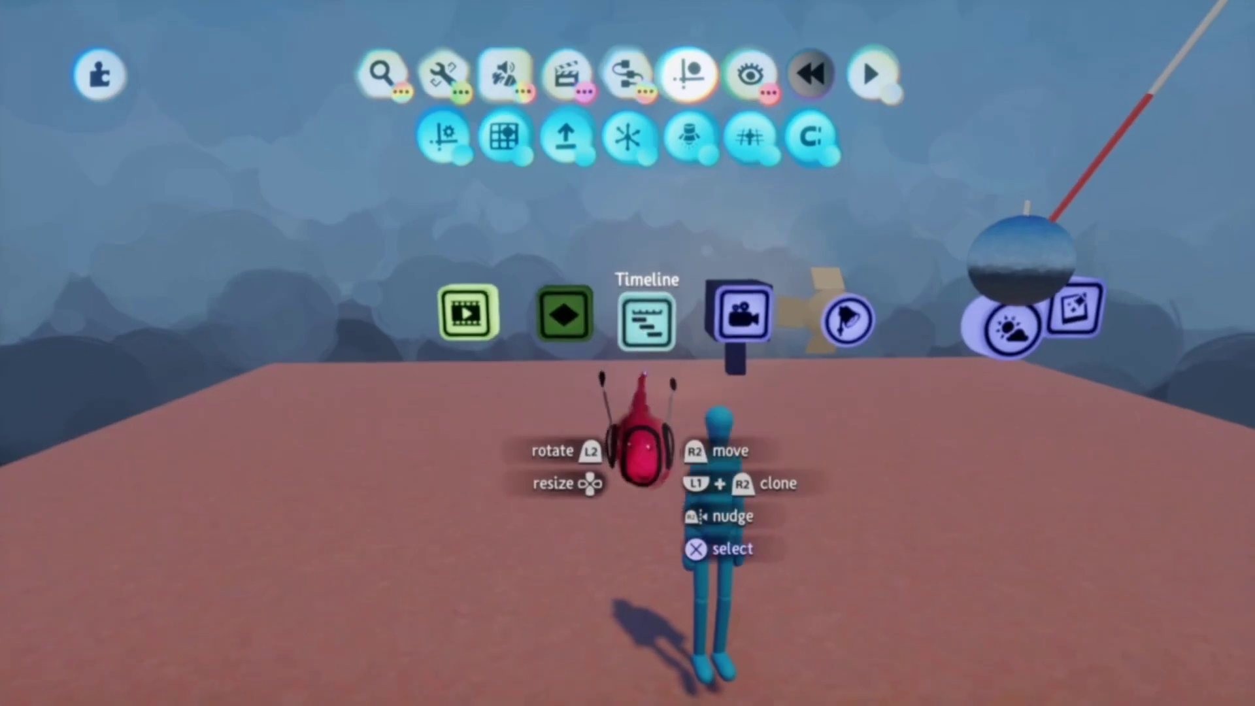
- Open the timeline's canvas and examine its seconds ruler and playhead area at close range
{"action": "left_click", "coordinate": [644, 340]}
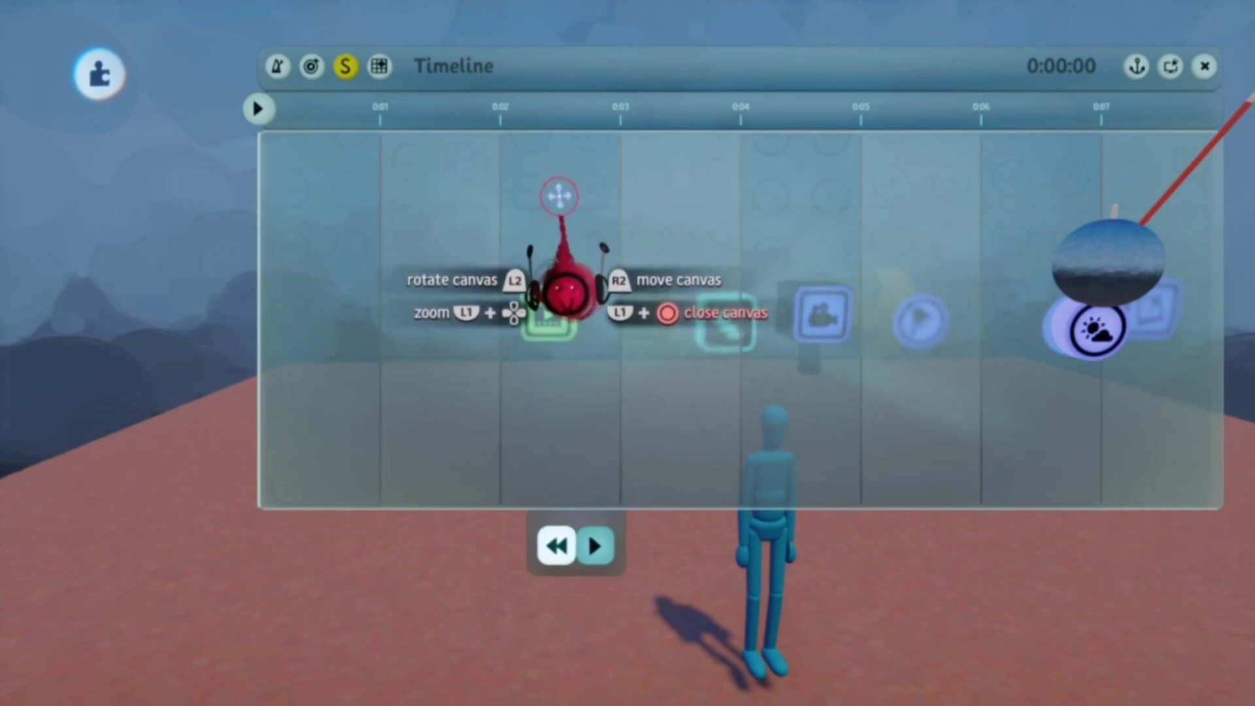
{"action": "middle_click_drag", "start_coordinate": [548, 318], "coordinate": [530, 282]}
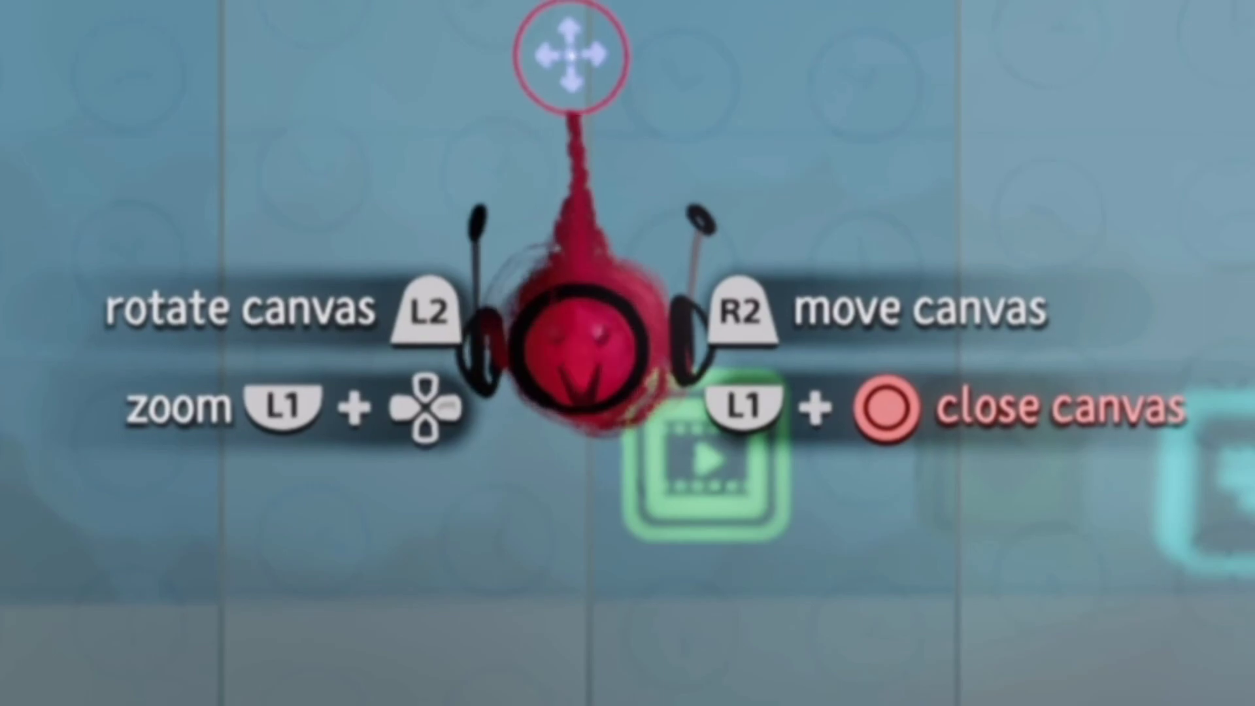
{"action": "key", "text": "Left"}
{"action": "key", "text": "Right"}
{"action": "key", "text": "Right"}
{"action": "middle_click_drag", "start_coordinate": [547, 204], "coordinate": [552, 331]}
{"action": "scroll", "coordinate": [553, 331], "scroll_direction": "up", "scroll_amount": 4}
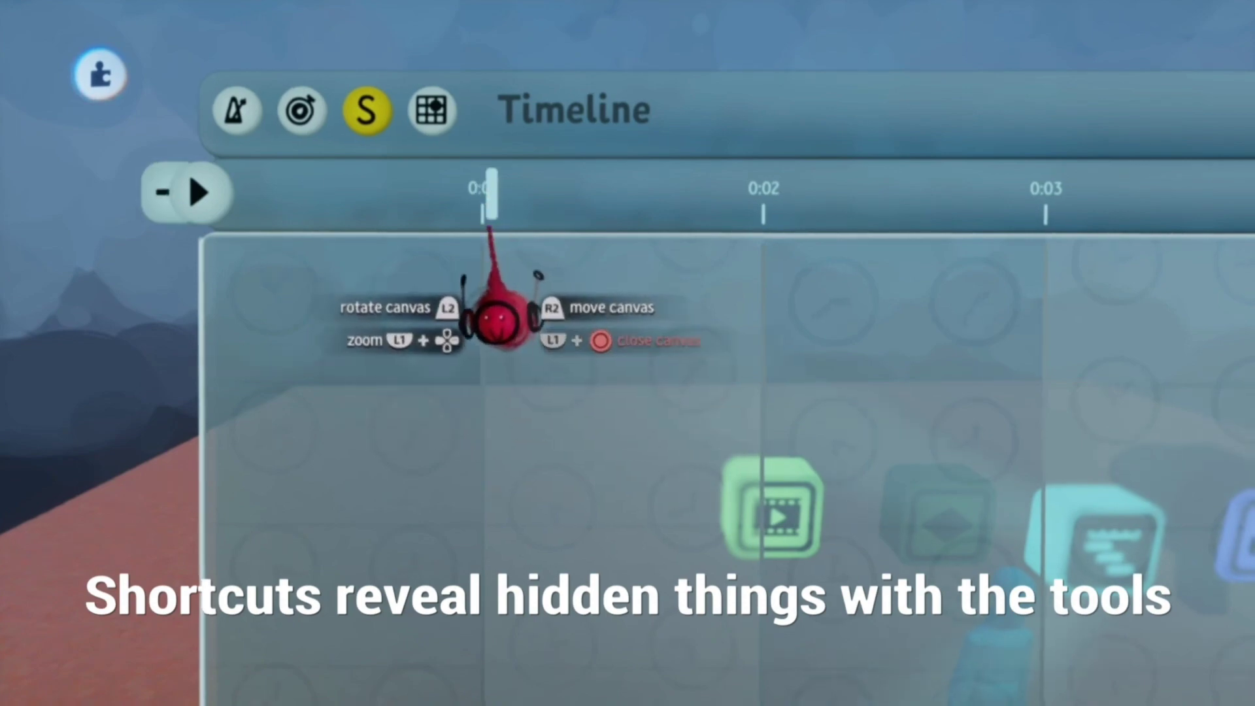
{"action": "scroll", "coordinate": [491, 228], "scroll_direction": "right", "scroll_amount": 10}
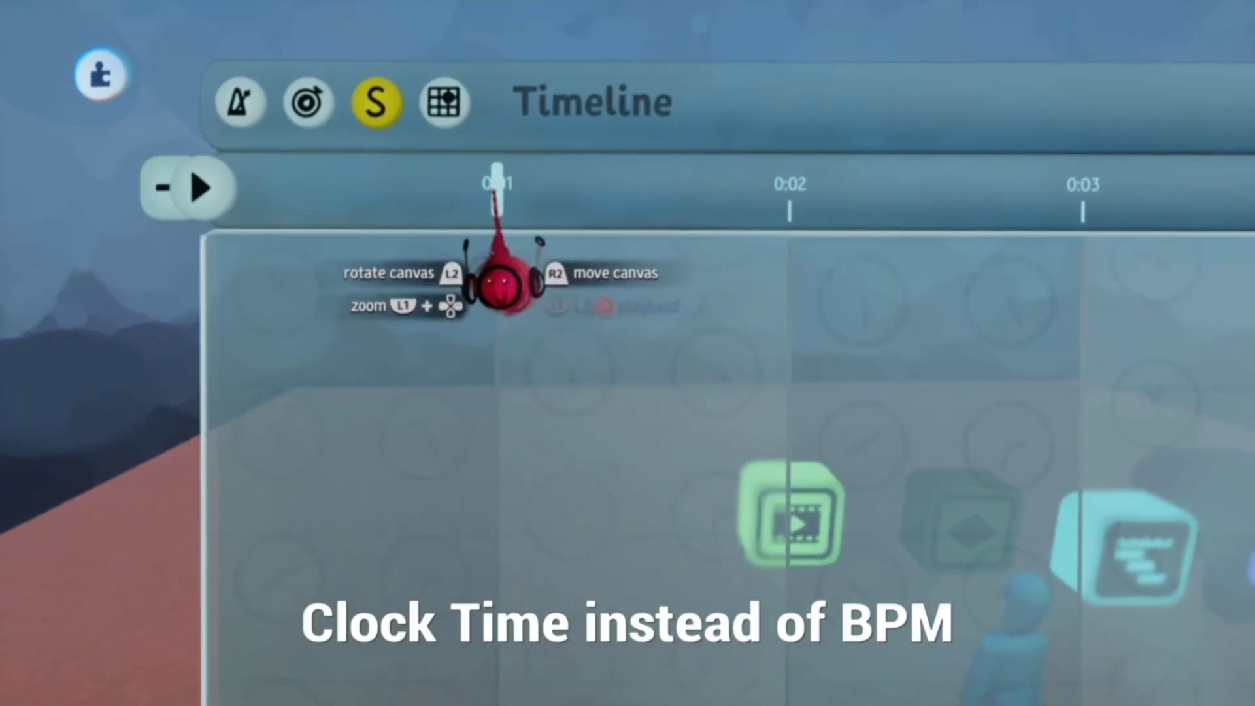
{"action": "left_click_drag", "start_coordinate": [505, 275], "coordinate": [935, 330]}
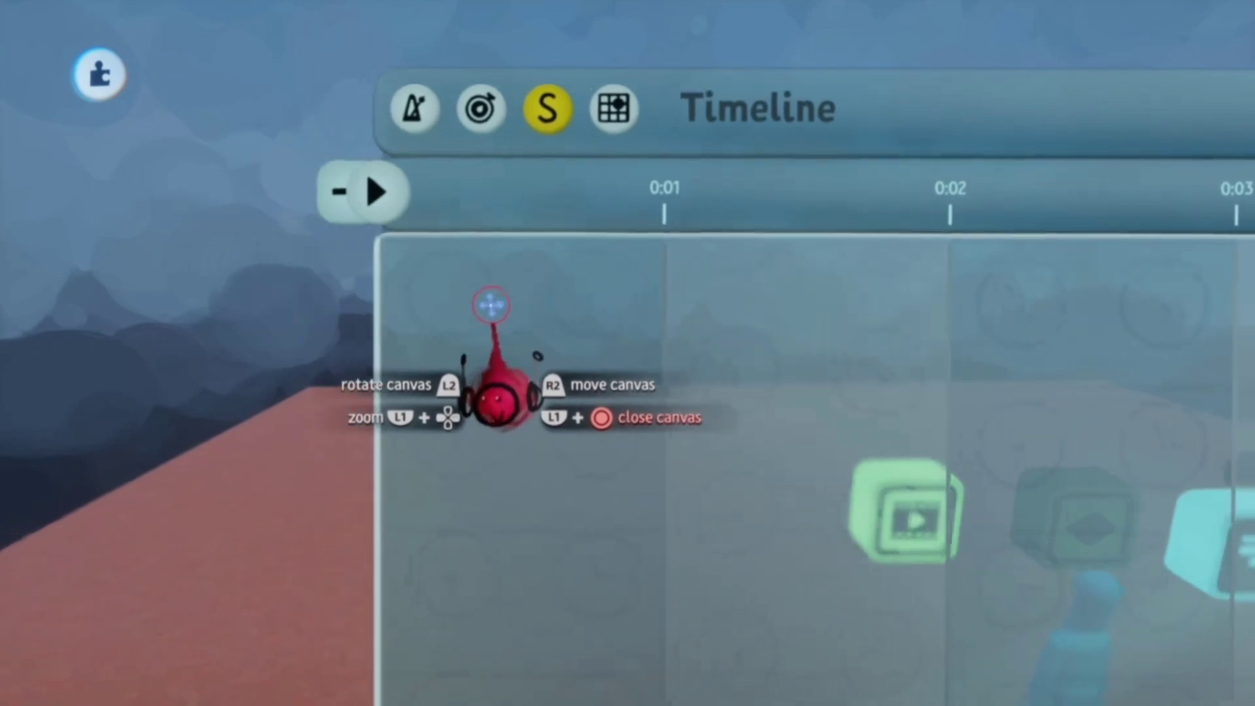
{"action": "scroll", "coordinate": [589, 294], "scroll_direction": "down", "scroll_amount": 3}
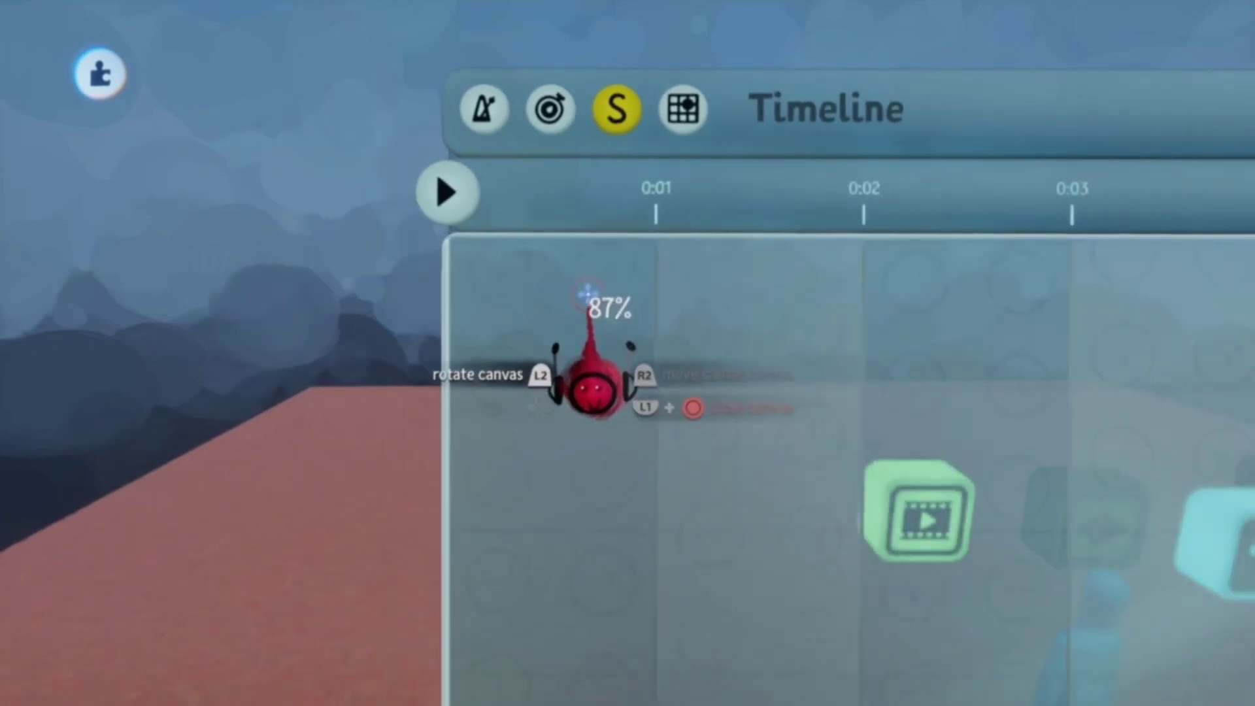
- Zoom the timeline's ruler between seconds and single frames to compare the one-second mark with frame 30
{"action": "scroll", "coordinate": [593, 298], "scroll_direction": "up", "scroll_amount": 10}
{"action": "scroll", "coordinate": [605, 297], "scroll_direction": "up", "scroll_amount": 3}
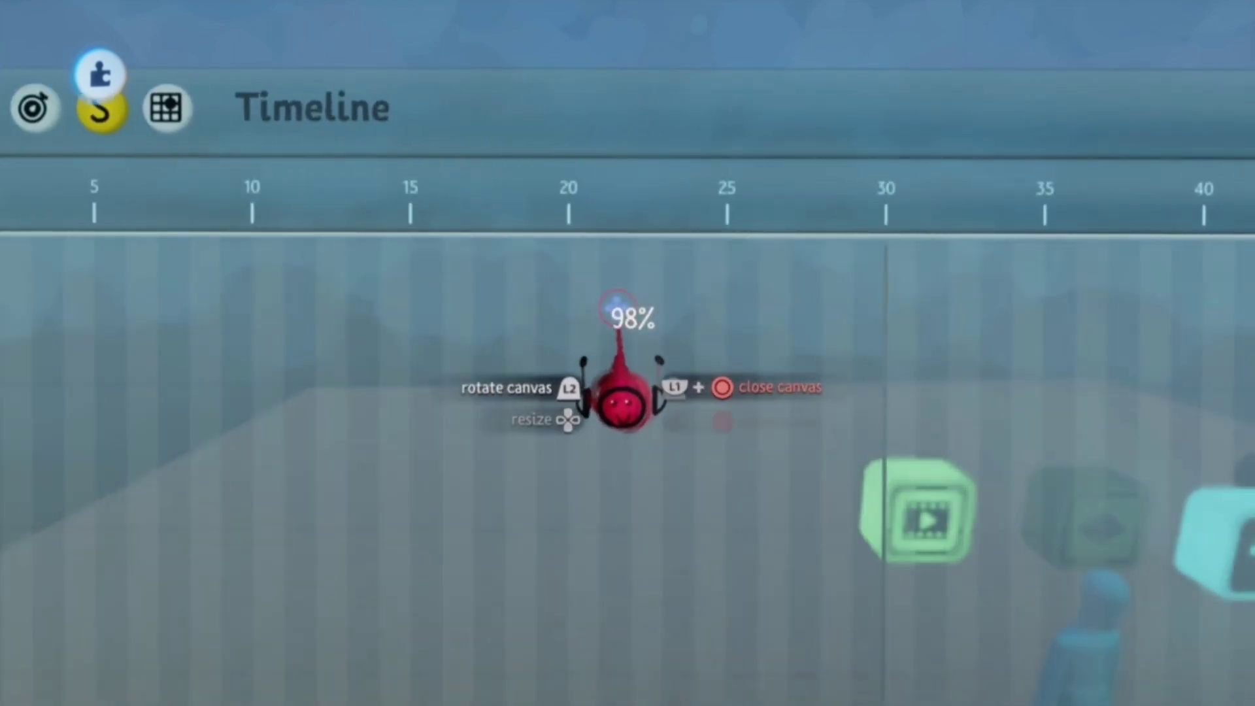
{"action": "scroll", "coordinate": [681, 355], "scroll_direction": "down", "scroll_amount": 4}
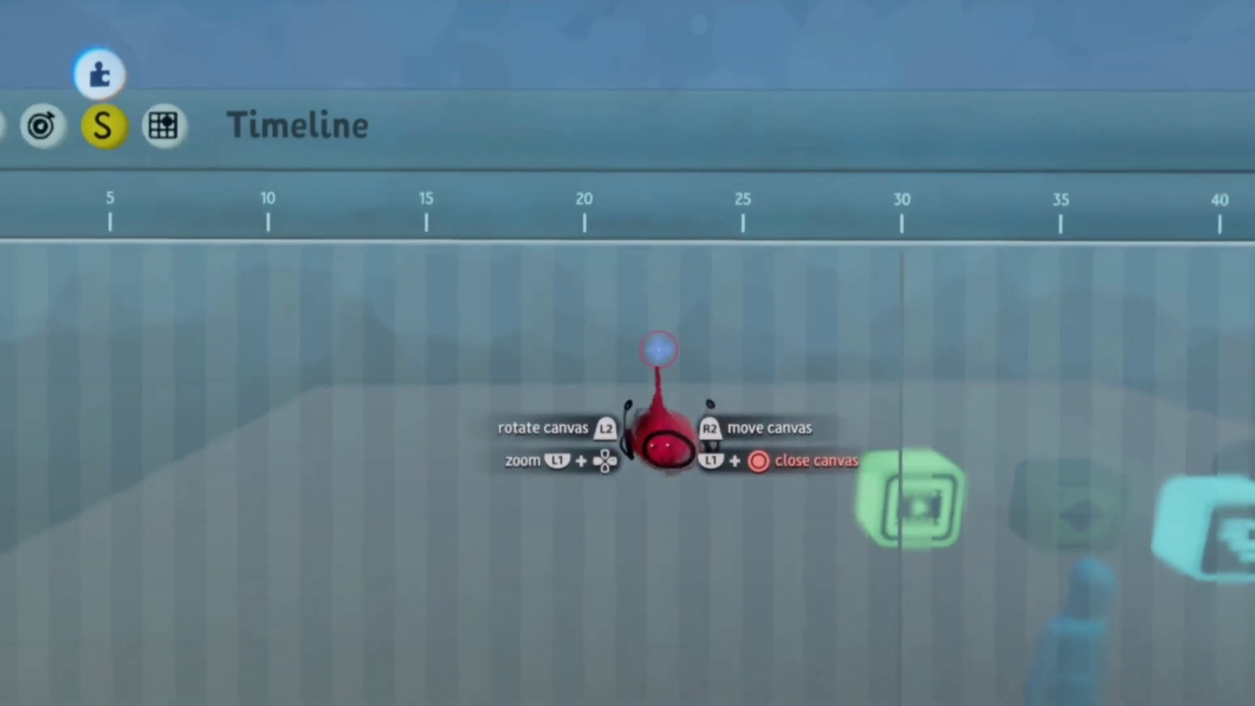
{"action": "scroll", "coordinate": [568, 376], "scroll_direction": "up", "scroll_amount": 5}
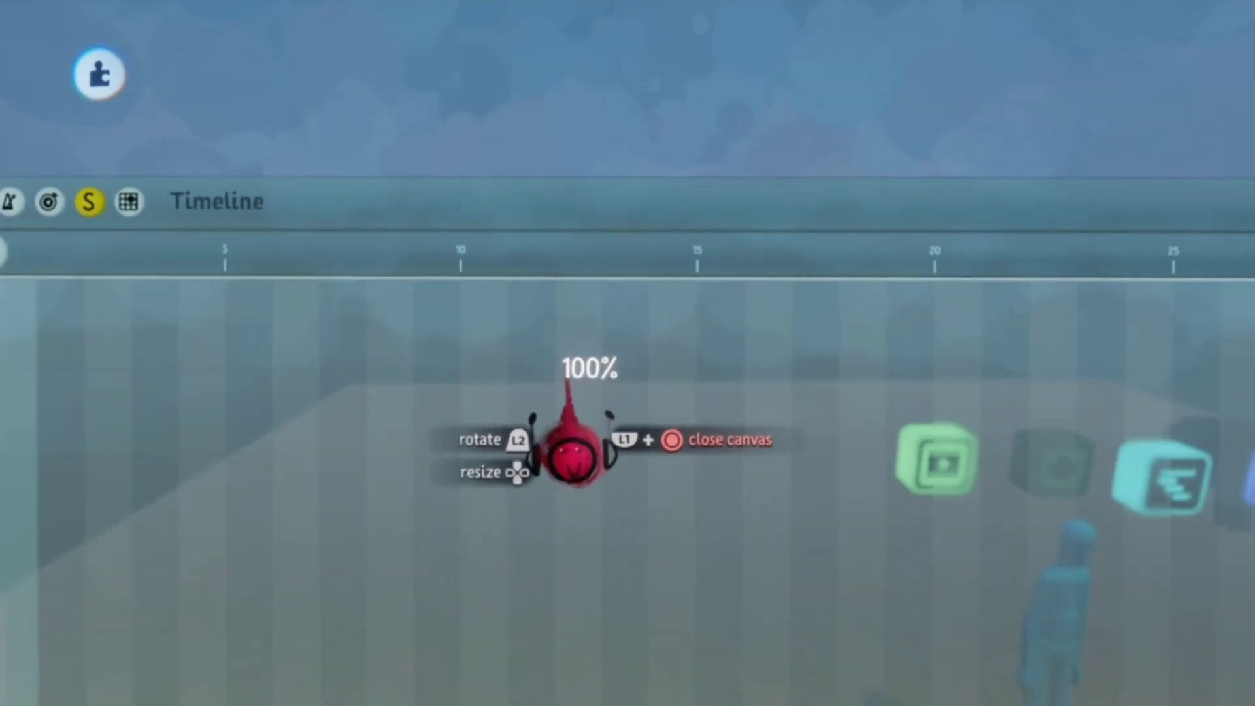
{"action": "key", "text": "Right"}
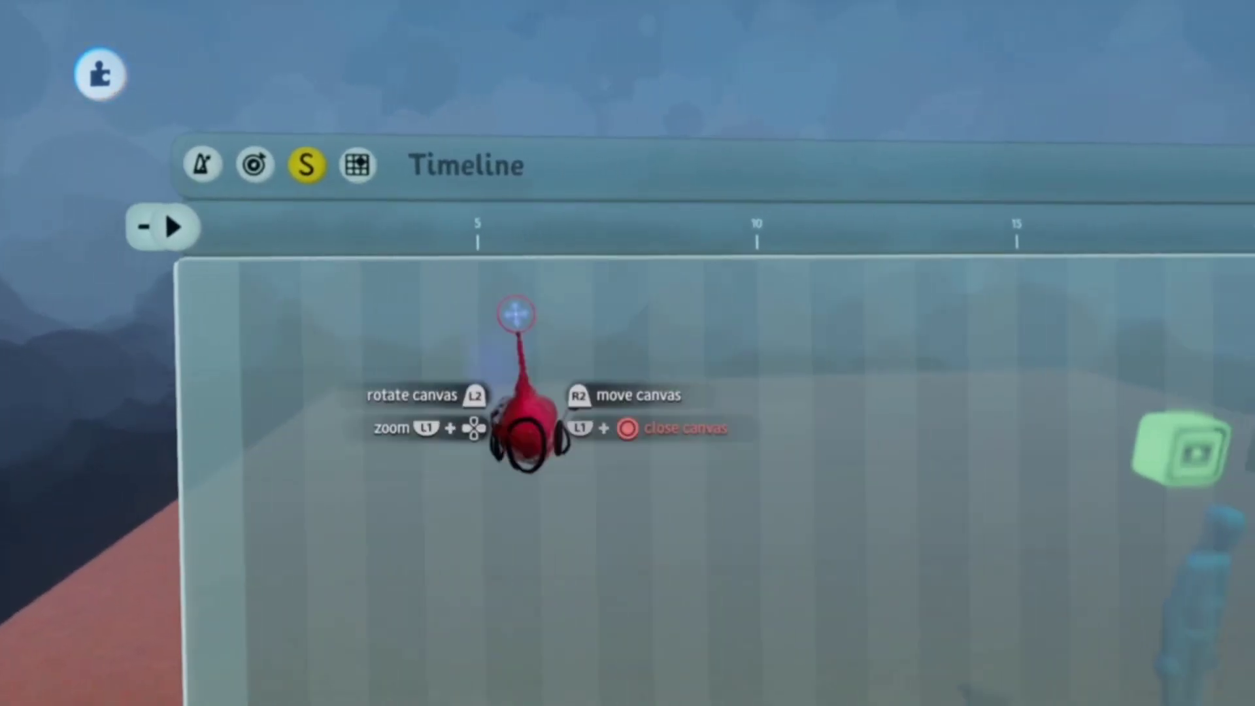
{"action": "key", "text": "Right"}
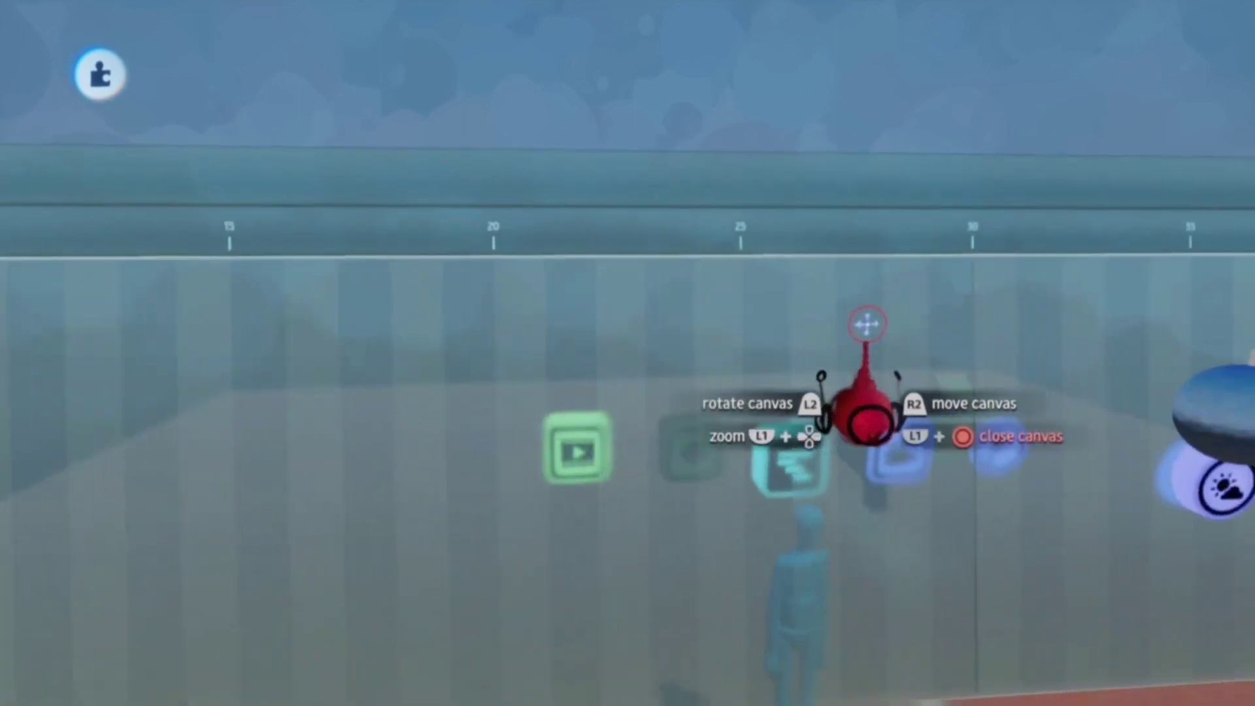
{"action": "key", "text": "Right"}
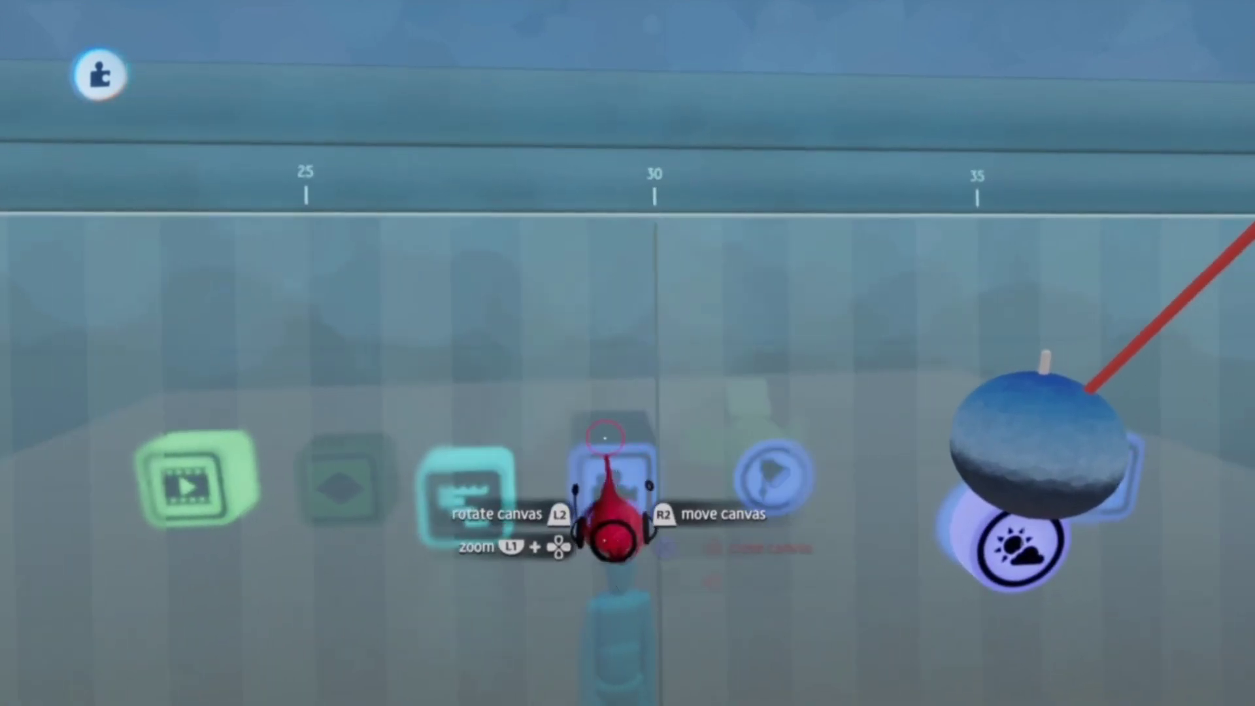
{"action": "key", "text": "Left"}
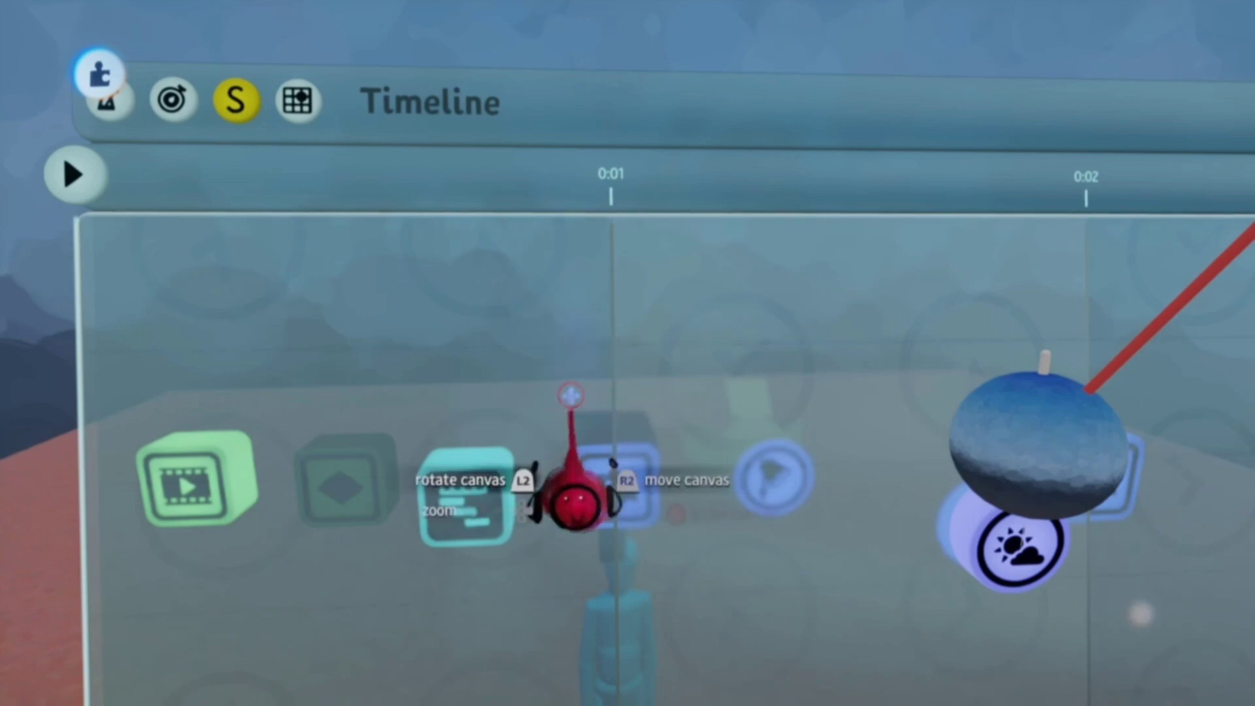
{"action": "key", "text": "Right"}
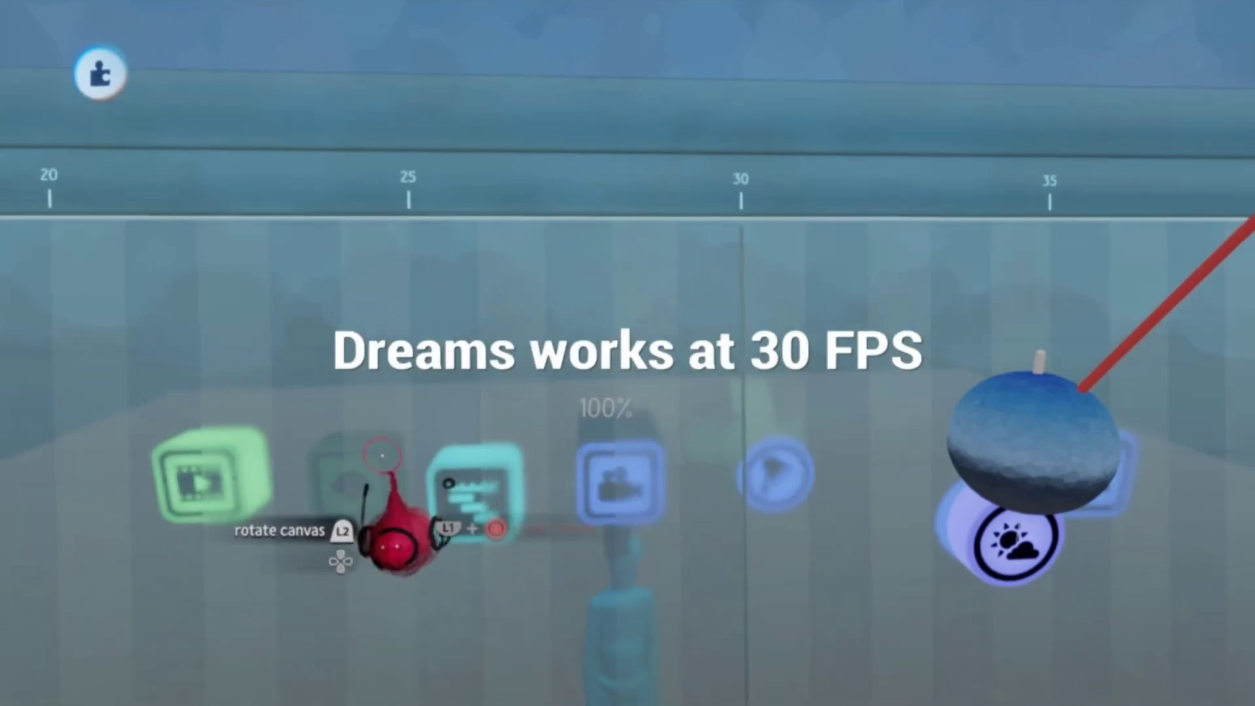
{"action": "scroll", "coordinate": [461, 530], "scroll_direction": "down", "scroll_amount": 5}
{"action": "scroll", "coordinate": [432, 533], "scroll_direction": "down", "scroll_amount": 3}
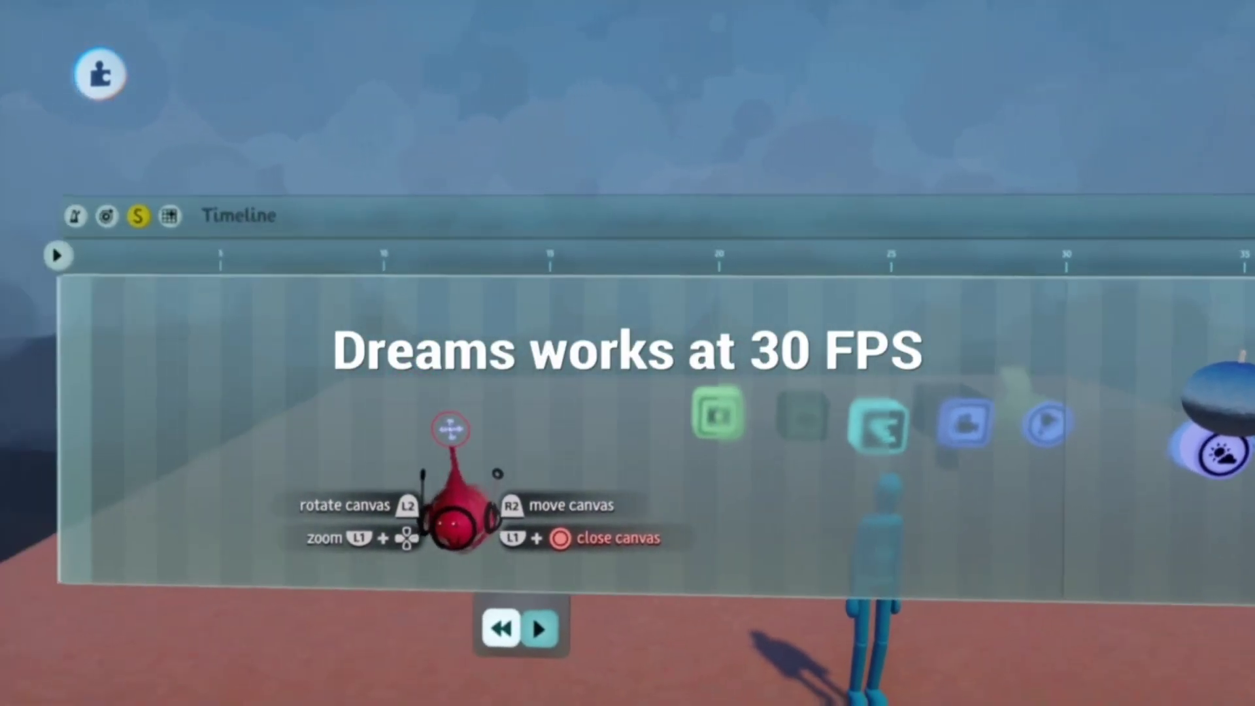
{"action": "scroll", "coordinate": [498, 384], "scroll_direction": "down", "scroll_amount": 2}
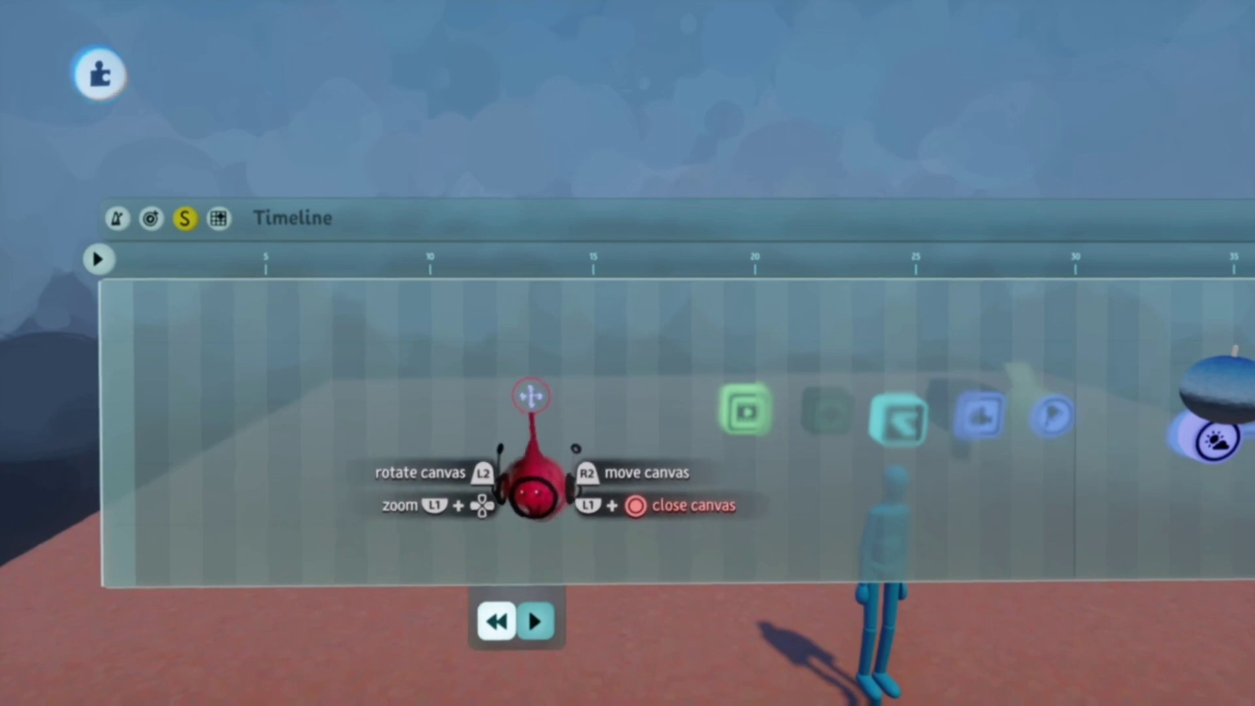
- Stamp a single-frame keyframe on the first frame of the timeline canvas
{"action": "key", "text": "Escape"}
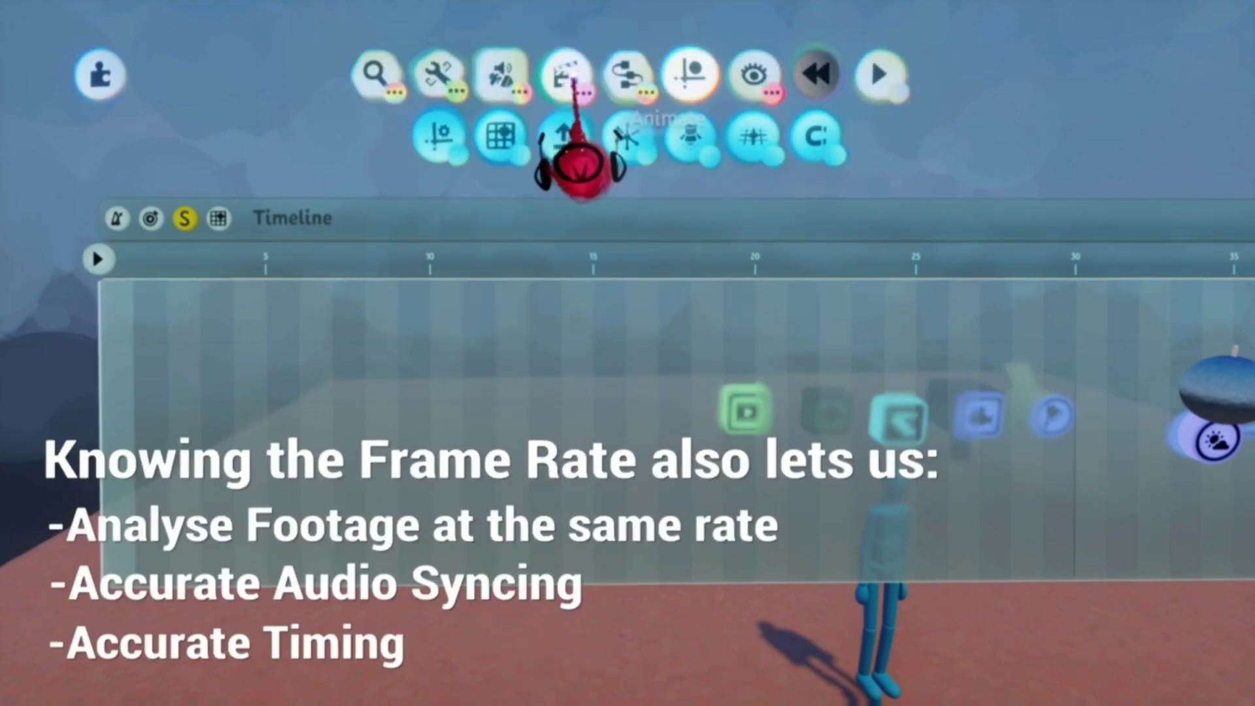
{"action": "left_click", "coordinate": [573, 83]}
{"action": "left_click", "coordinate": [562, 134]}
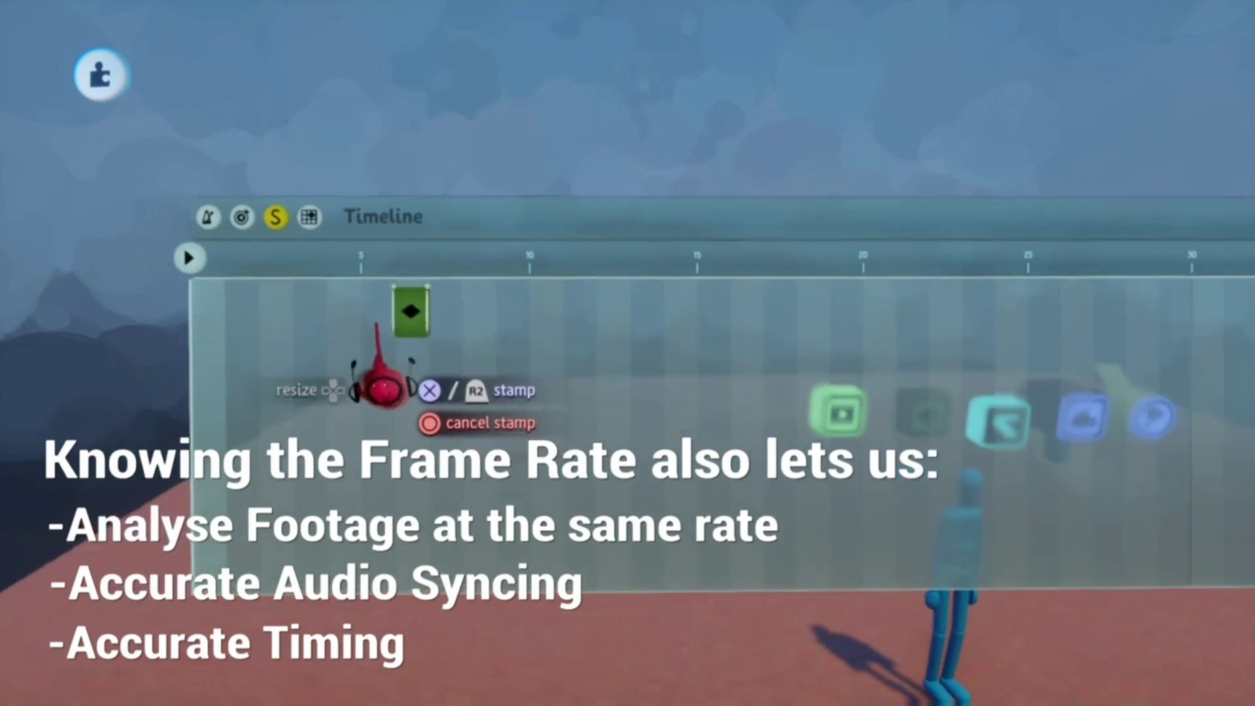
{"action": "left_click", "coordinate": [328, 386]}
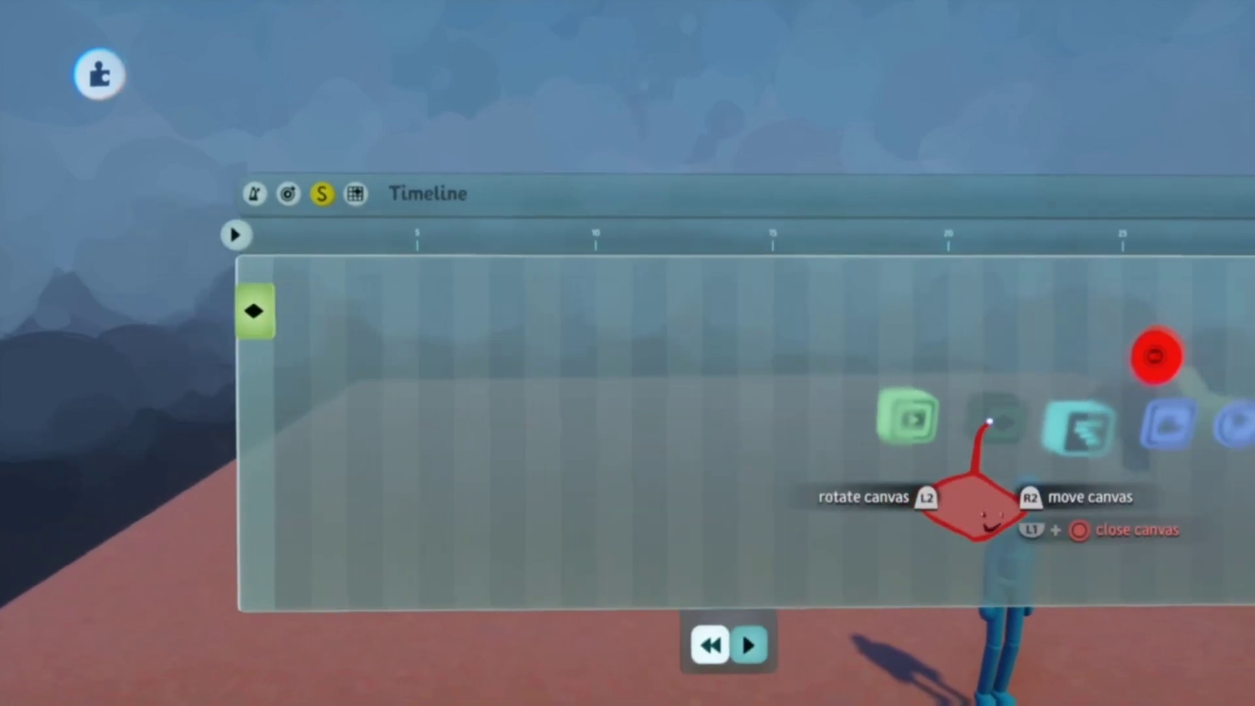
{"action": "mouse_move", "coordinate": [258, 412]}
{"action": "left_mouse_down"}
{"action": "mouse_move", "coordinate": [272, 386]}
{"action": "mouse_move", "coordinate": [244, 392]}
{"action": "mouse_move", "coordinate": [257, 415]}
{"action": "mouse_move", "coordinate": [246, 405]}
{"action": "left_mouse_up"}
- Clone the keyframe in a row up to frame 30, adding clones until one-frame keyframes nearly fill the span
{"action": "left_click_drag", "start_coordinate": [218, 324], "coordinate": [727, 323]}
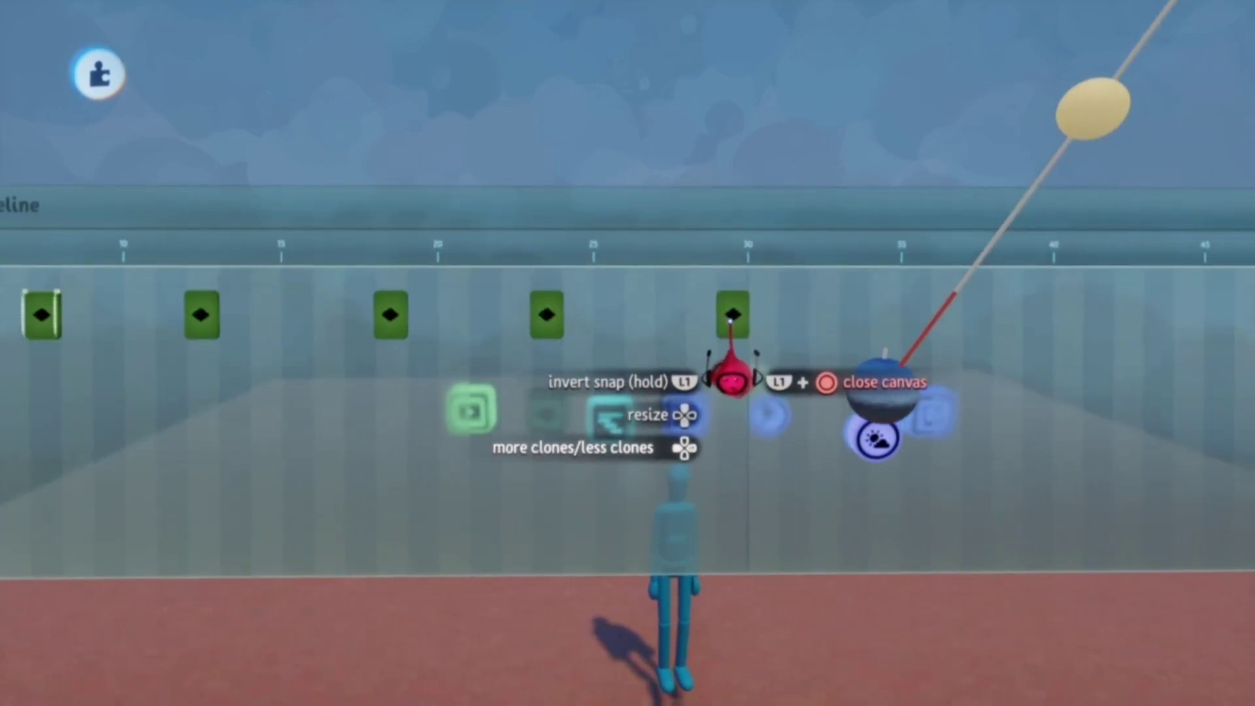
{"action": "key", "text": "Right"}
{"action": "key", "text": "Right"}
{"action": "key", "text": "Right"}
{"action": "key", "text": "Right"}
{"action": "key", "text": "Right"}
{"action": "key", "text": "Right"}
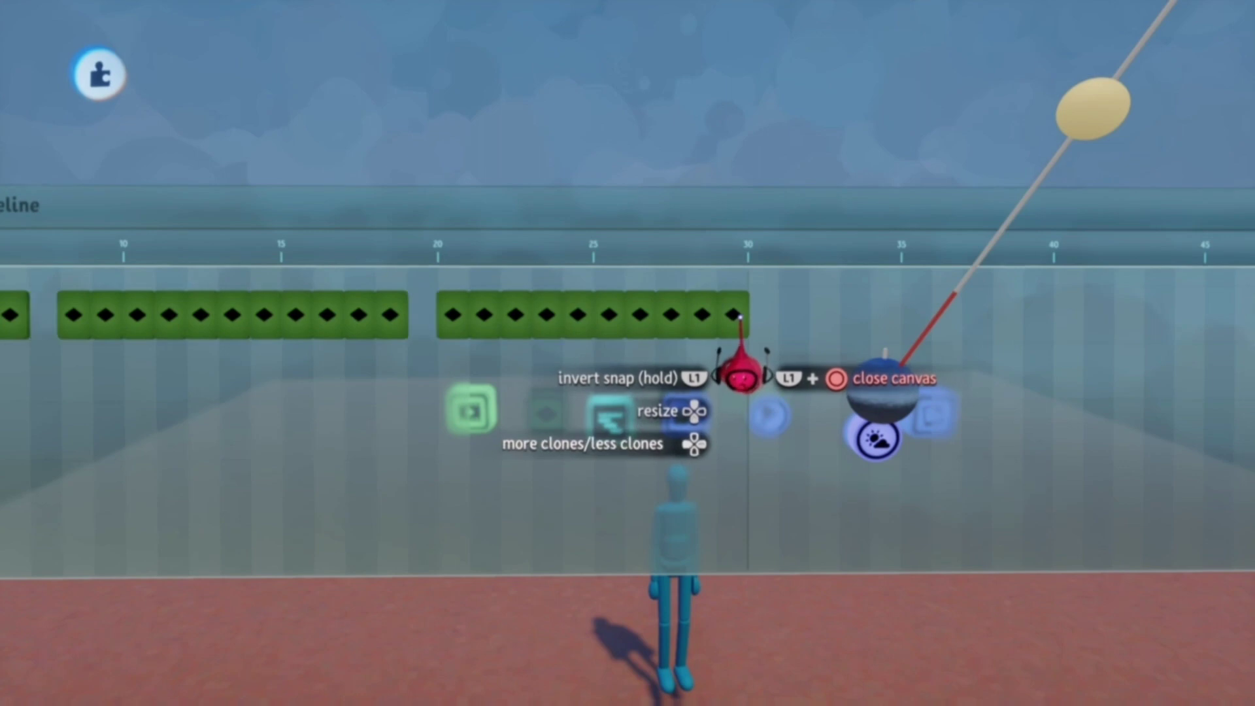
{"action": "left_click_drag", "start_coordinate": [741, 317], "coordinate": [740, 321]}
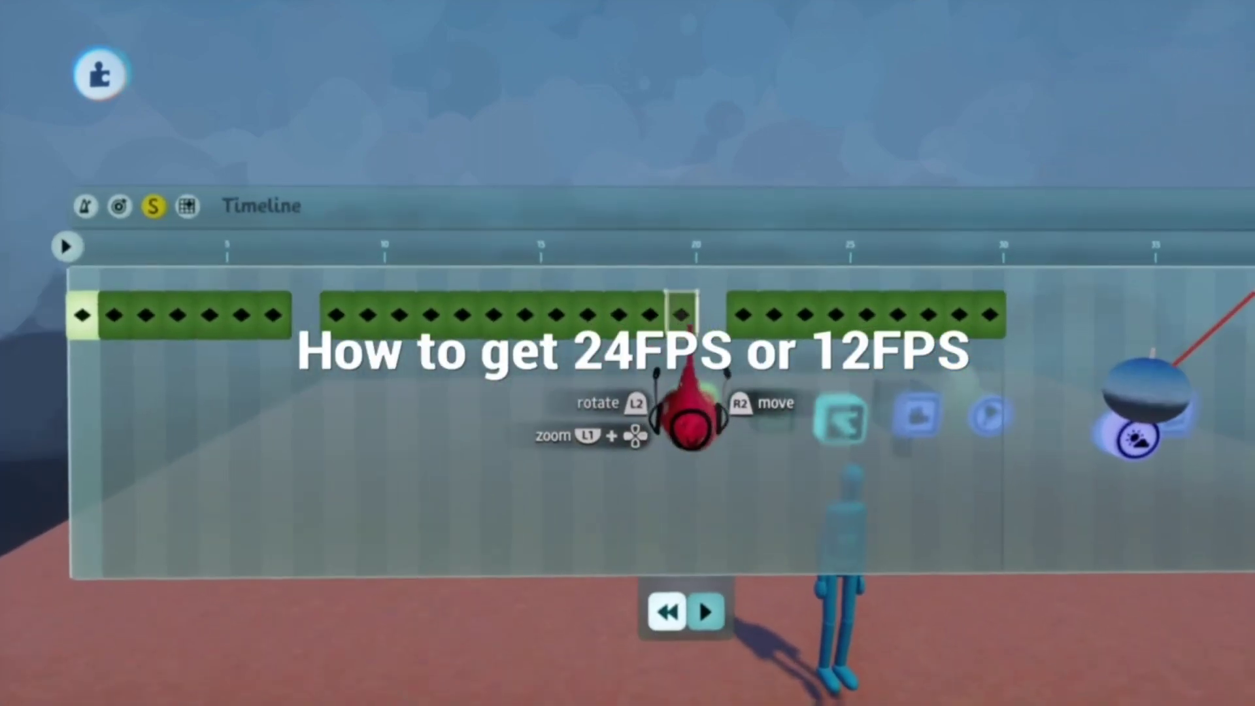